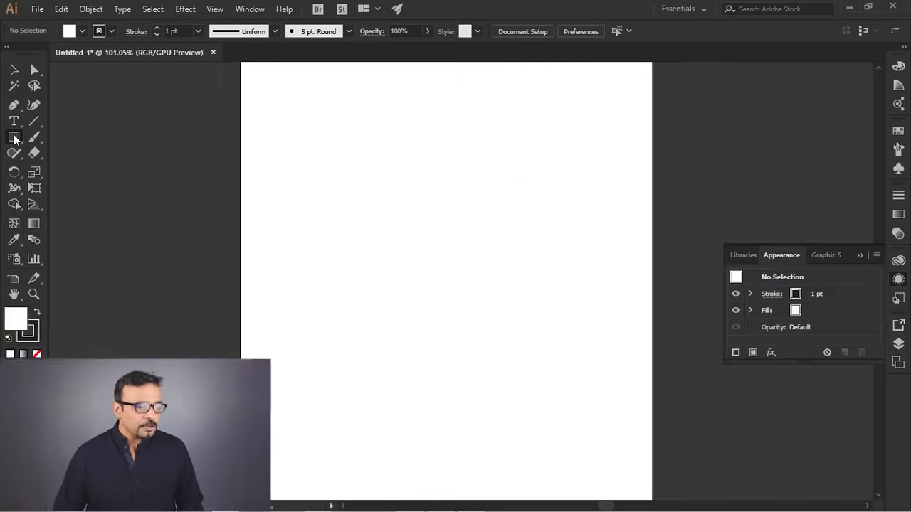
- Draw a square on the upper artboard with the Rectangle Tool
{"action": "left_click_drag", "start_coordinate": [13, 136], "coordinate": [90, 144]}
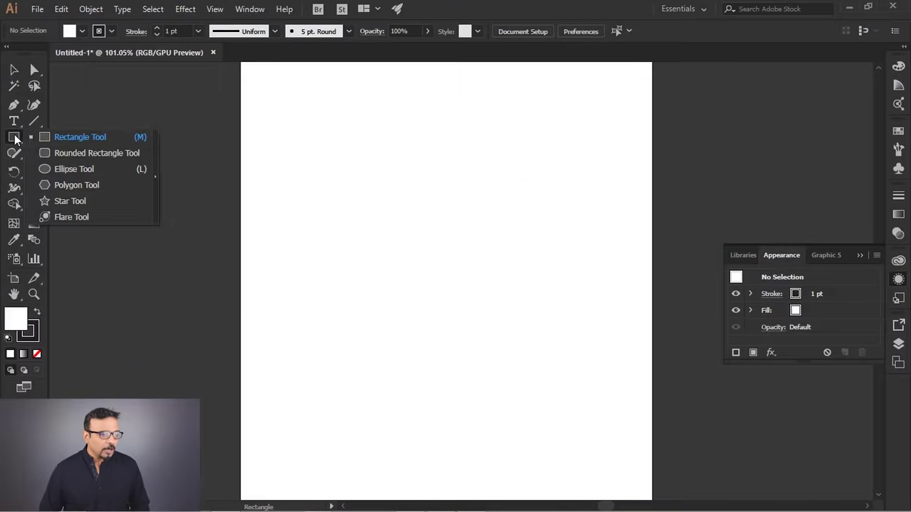
{"action": "left_click", "coordinate": [90, 144]}
{"action": "left_click_drag", "start_coordinate": [360, 139], "coordinate": [500, 277]}
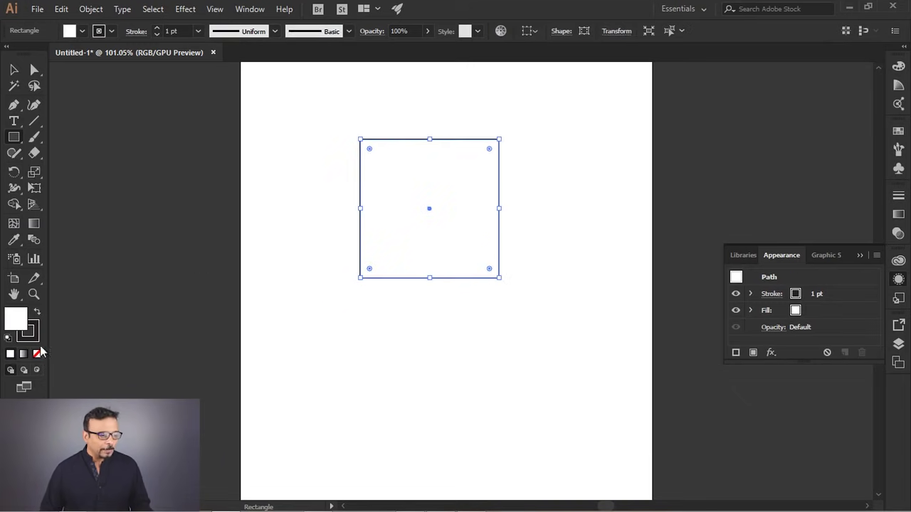
- Set the square's fill to orange (ea9d21) in the Color Picker
{"action": "double_click", "coordinate": [22, 318]}
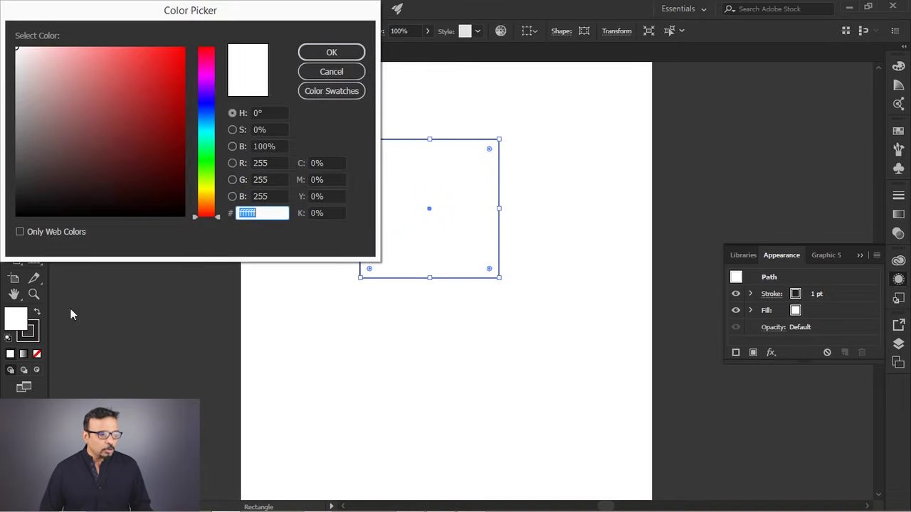
{"action": "left_click", "coordinate": [205, 115]}
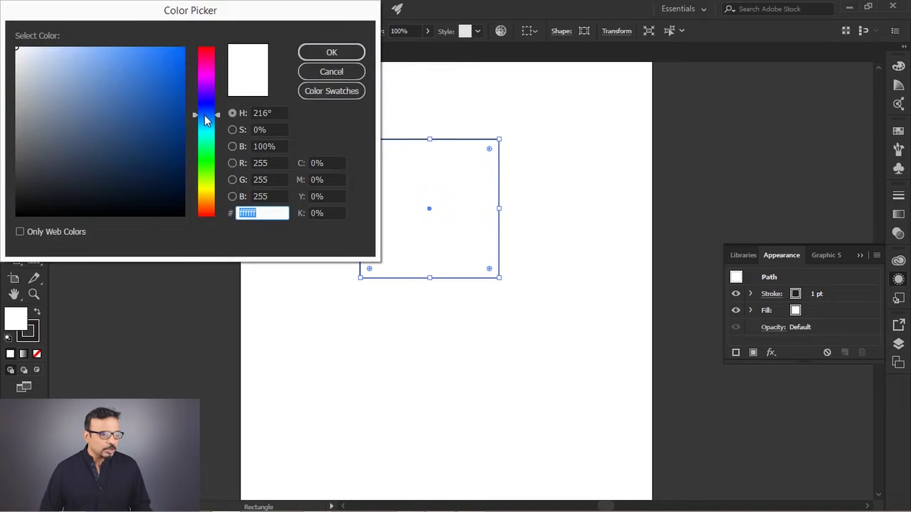
{"action": "left_click", "coordinate": [100, 57]}
{"action": "left_click_drag", "start_coordinate": [206, 184], "coordinate": [206, 200]}
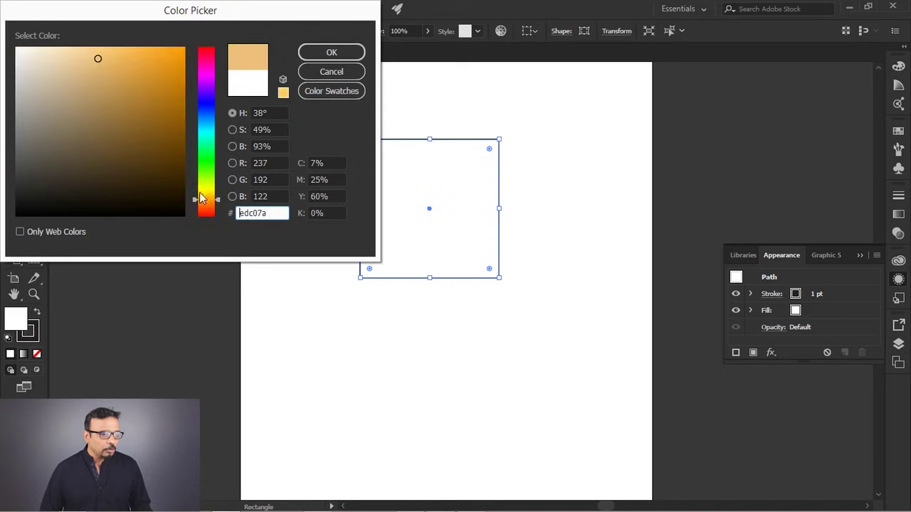
{"action": "left_click_drag", "start_coordinate": [146, 71], "coordinate": [161, 60]}
{"action": "left_click", "coordinate": [319, 49]}
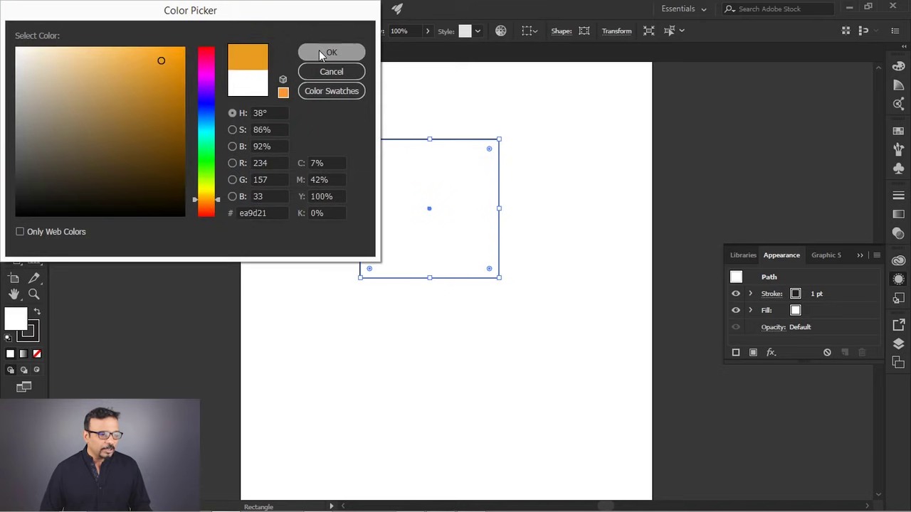
- Remove the square's stroke and move it slightly lower on the artboard
{"action": "left_click", "coordinate": [38, 340]}
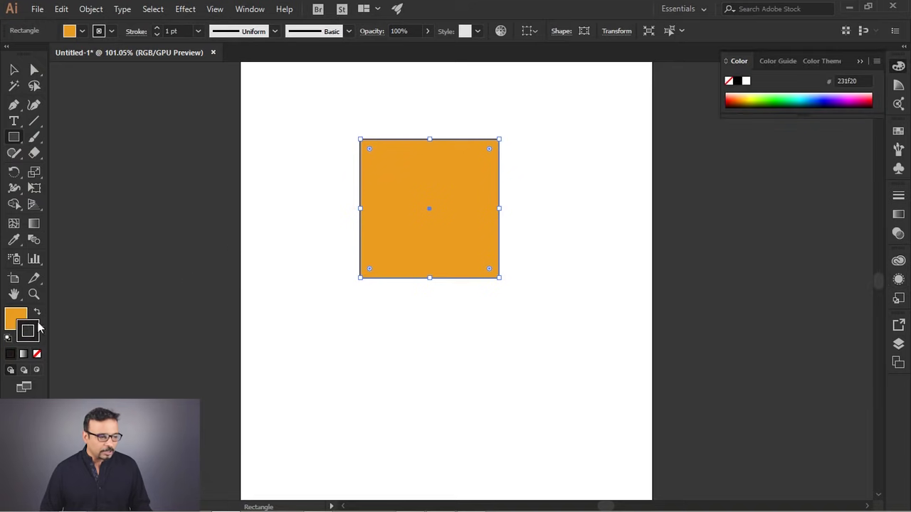
{"action": "left_click", "coordinate": [38, 354]}
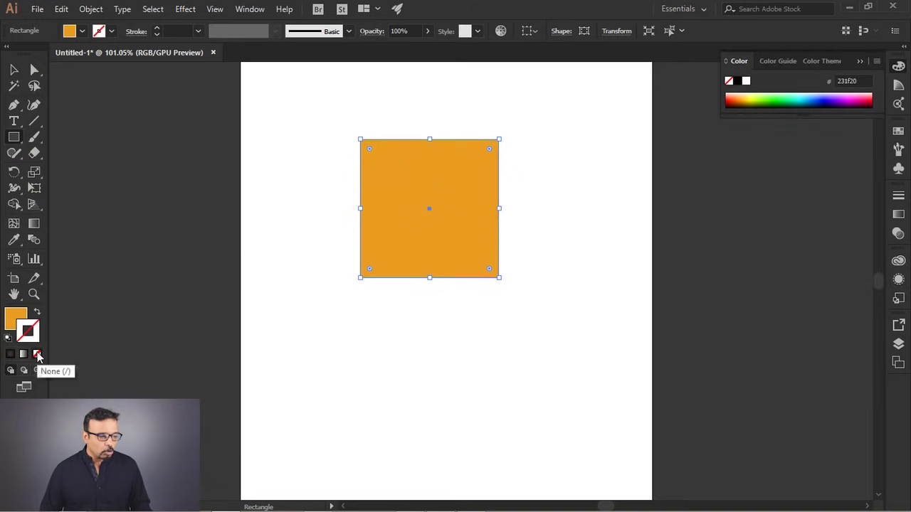
{"action": "left_click", "coordinate": [14, 70]}
{"action": "left_click_drag", "start_coordinate": [415, 163], "coordinate": [415, 202]}
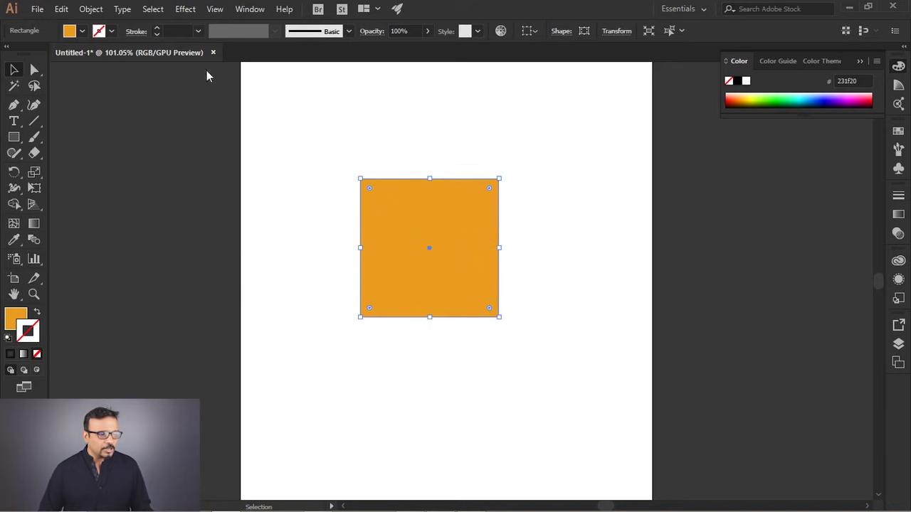
{"action": "left_click", "coordinate": [187, 9]}
{"action": "mouse_move", "coordinate": [213, 84]}
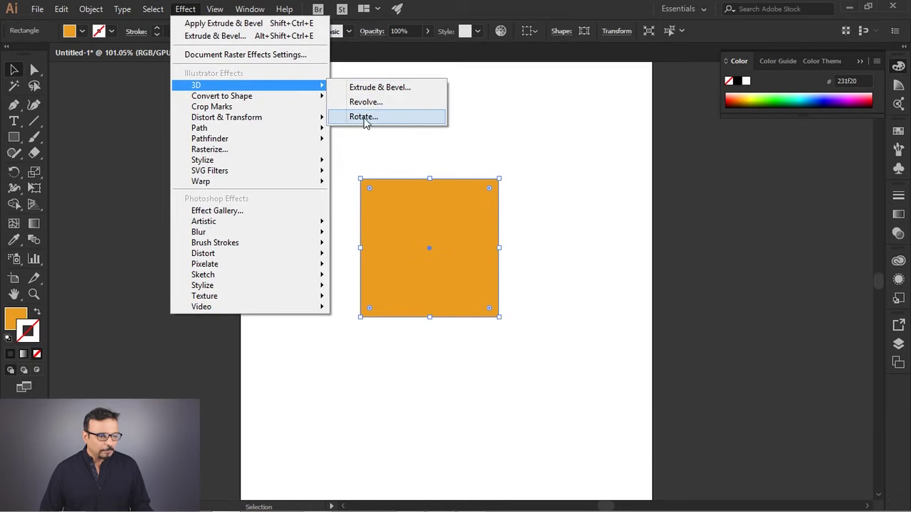
{"action": "left_click", "coordinate": [364, 117]}
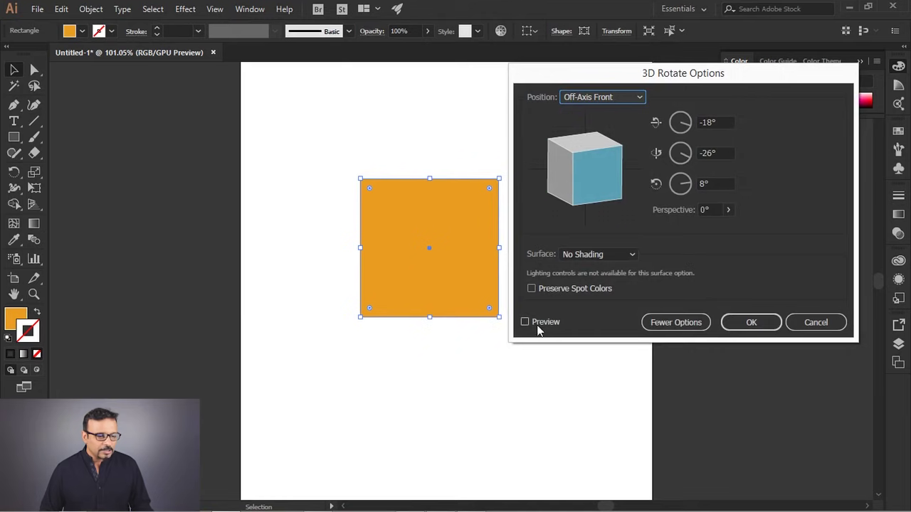
{"action": "left_click", "coordinate": [525, 323]}
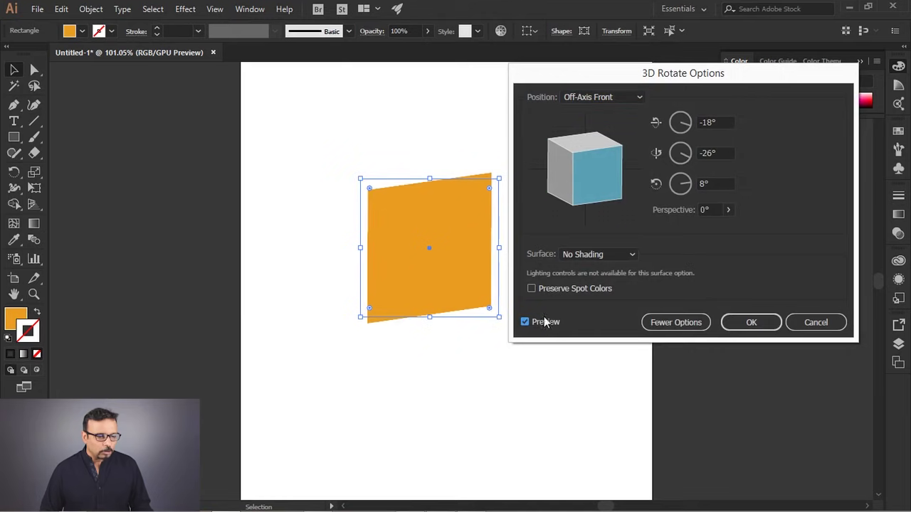
{"action": "mouse_move", "coordinate": [604, 170]}
{"action": "left_mouse_down"}
{"action": "mouse_move", "coordinate": [598, 190]}
{"action": "mouse_move", "coordinate": [576, 187]}
{"action": "mouse_move", "coordinate": [604, 178]}
{"action": "left_mouse_up"}
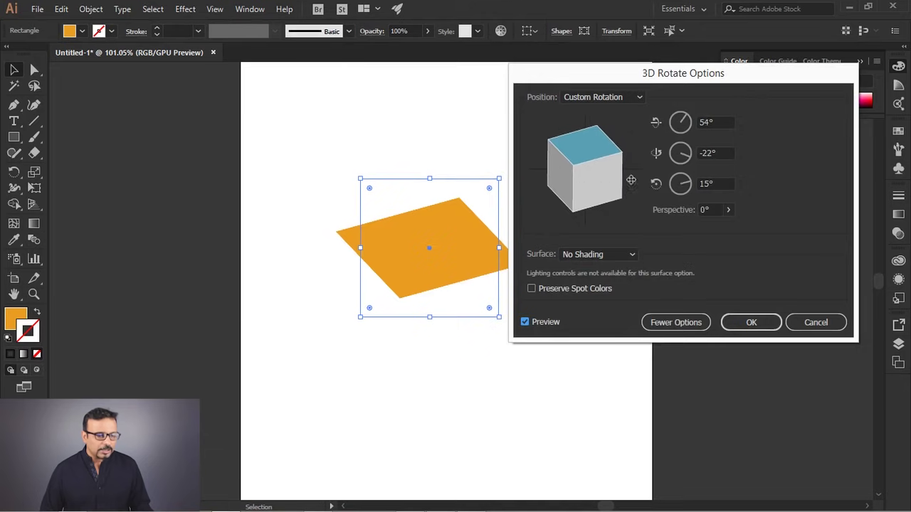
{"action": "left_click_drag", "start_coordinate": [644, 81], "coordinate": [711, 78]}
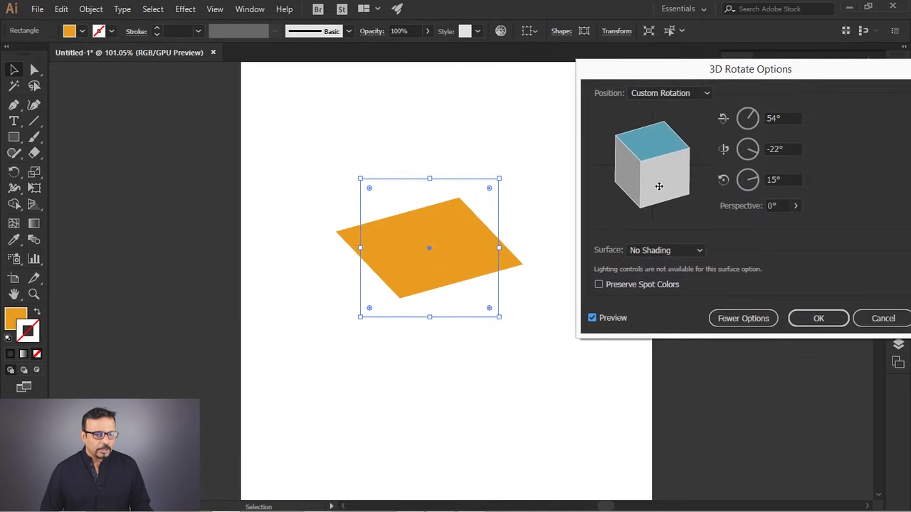
{"action": "left_click_drag", "start_coordinate": [659, 185], "coordinate": [671, 179]}
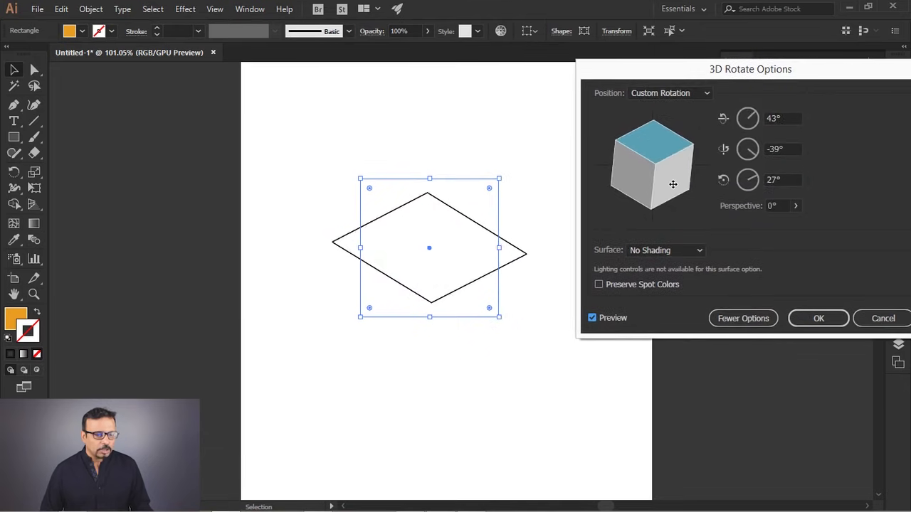
{"action": "left_click", "coordinate": [795, 205]}
{"action": "left_click_drag", "start_coordinate": [752, 223], "coordinate": [771, 221]}
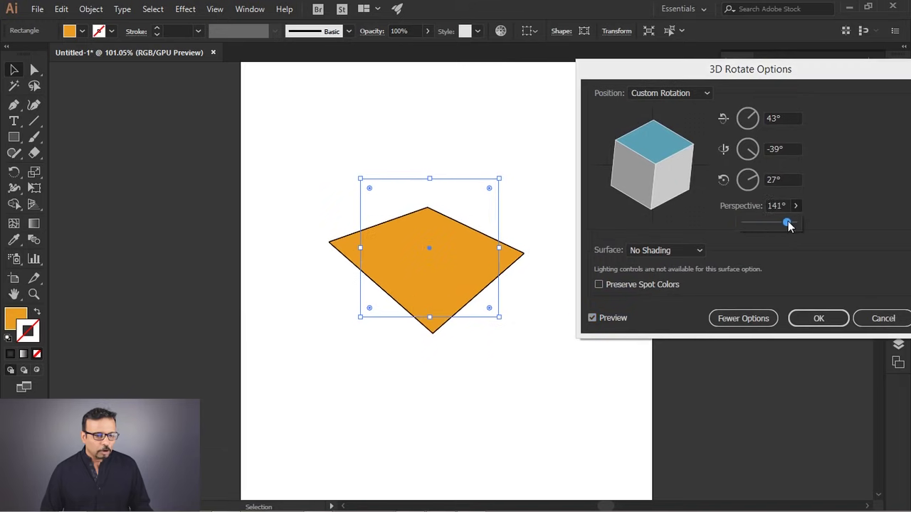
{"action": "left_click", "coordinate": [674, 192]}
{"action": "left_click_drag", "start_coordinate": [670, 188], "coordinate": [651, 151]}
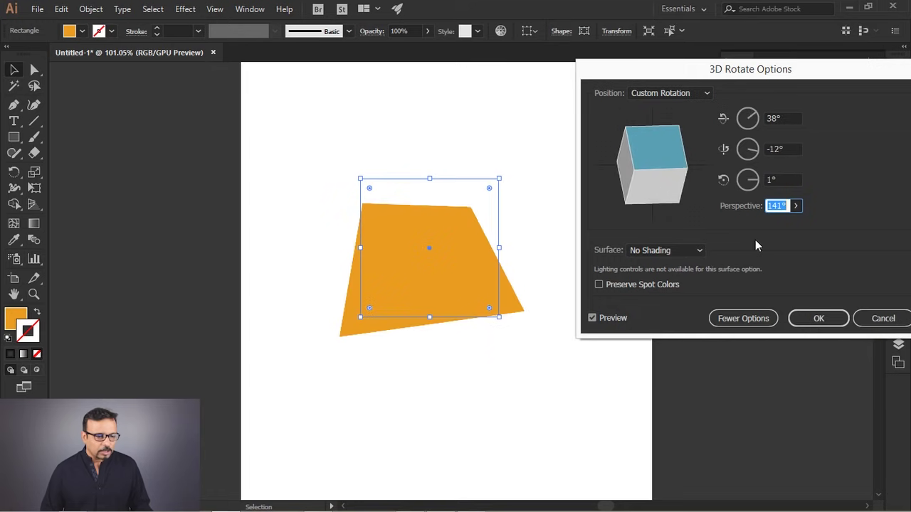
{"action": "left_click", "coordinate": [868, 323]}
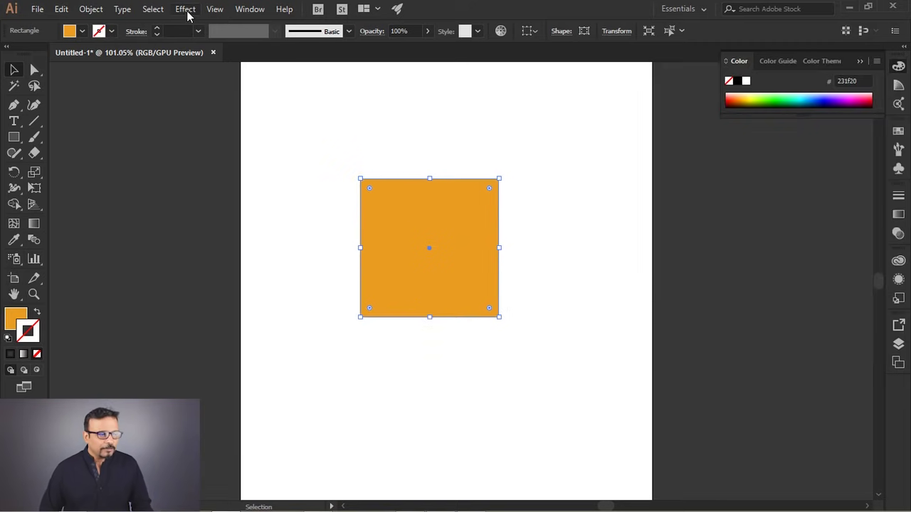
- Apply 3D Extrude & Bevel to the orange square with preview on
{"action": "left_click", "coordinate": [186, 10]}
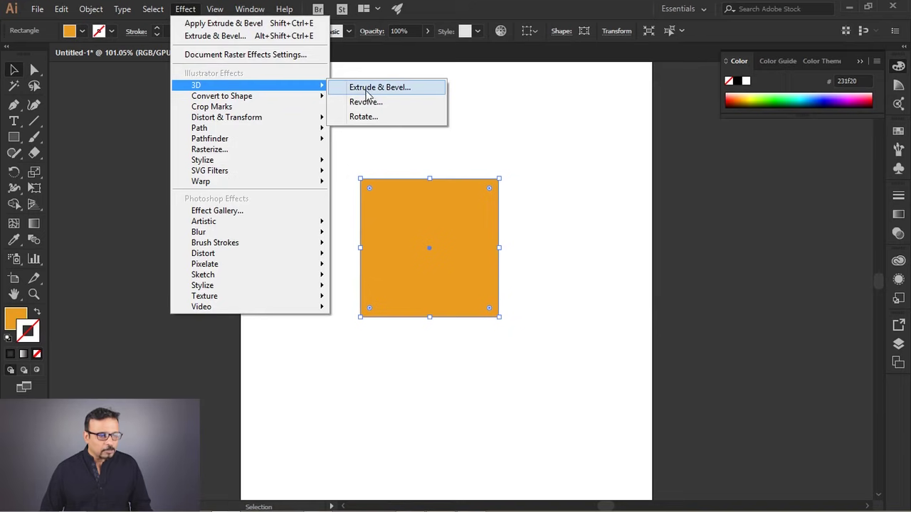
{"action": "left_click", "coordinate": [414, 88]}
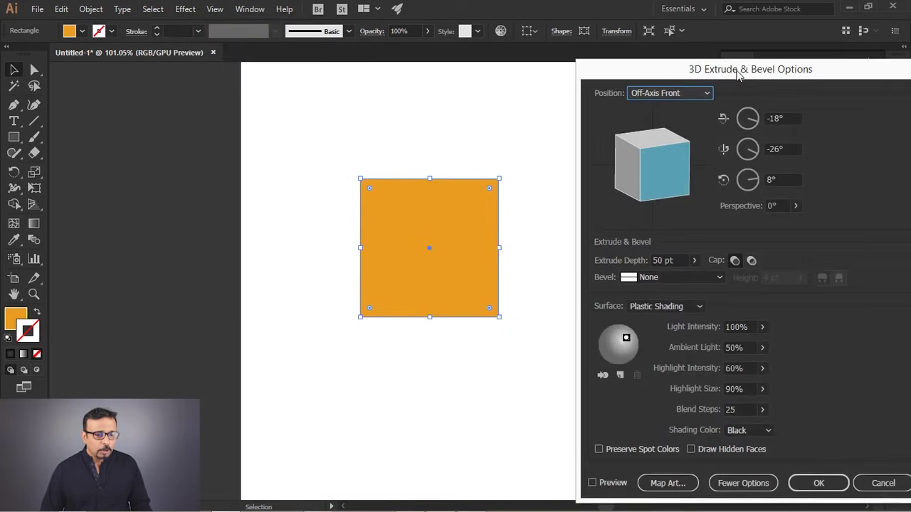
{"action": "left_click_drag", "start_coordinate": [738, 75], "coordinate": [702, 58]}
{"action": "left_click", "coordinate": [708, 466]}
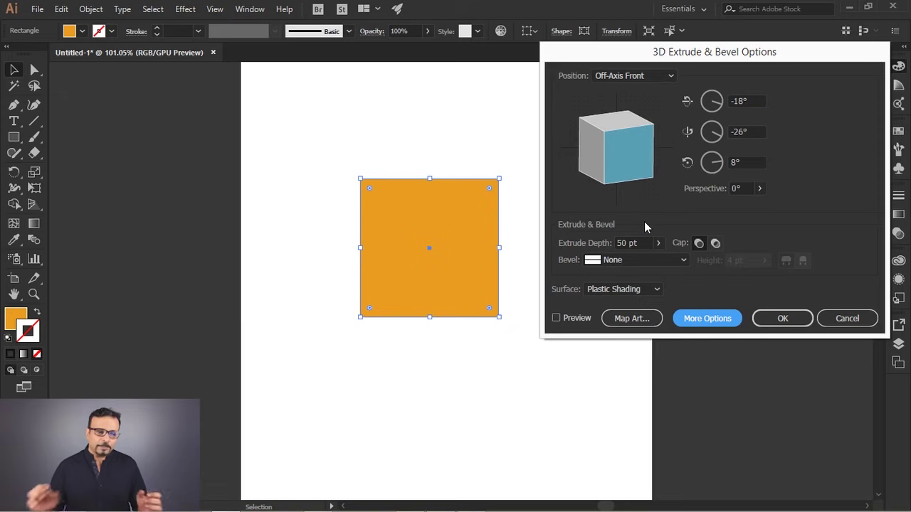
{"action": "left_click", "coordinate": [556, 318]}
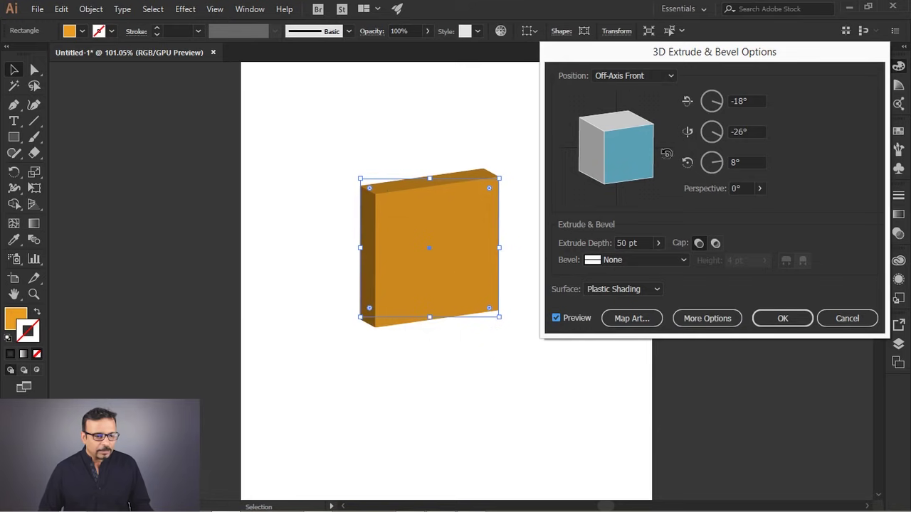
{"action": "mouse_move", "coordinate": [622, 164]}
{"action": "left_mouse_down"}
{"action": "mouse_move", "coordinate": [640, 176]}
{"action": "mouse_move", "coordinate": [596, 152]}
{"action": "mouse_move", "coordinate": [581, 133]}
{"action": "mouse_move", "coordinate": [588, 147]}
{"action": "mouse_move", "coordinate": [621, 154]}
{"action": "mouse_move", "coordinate": [632, 143]}
{"action": "mouse_move", "coordinate": [646, 158]}
{"action": "mouse_move", "coordinate": [633, 128]}
{"action": "mouse_move", "coordinate": [640, 138]}
{"action": "left_mouse_up"}
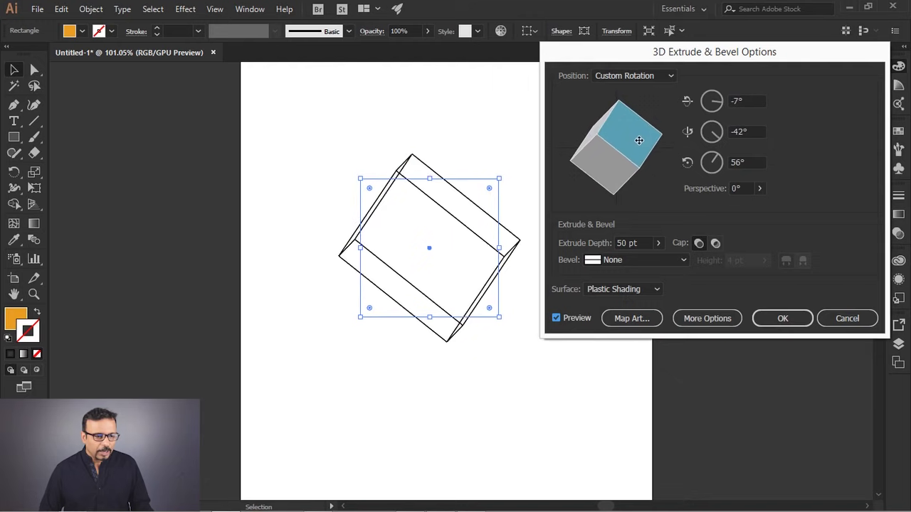
- Set the extrusion rotation to 20° X, -19° Y and 41° Z
{"action": "double_click", "coordinate": [748, 102]}
{"action": "type", "text": "7"}
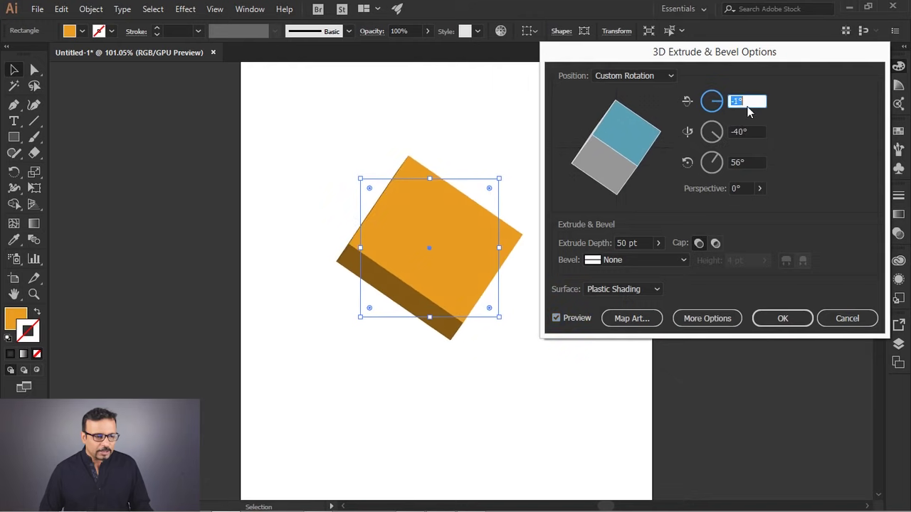
{"action": "type", "text": "20"}
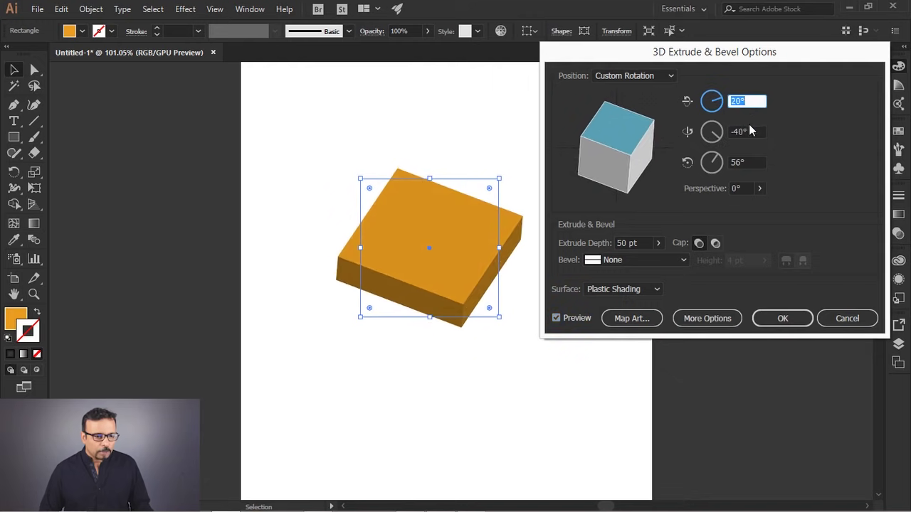
{"action": "left_click", "coordinate": [750, 131]}
{"action": "key", "text": "Up"}
{"action": "key", "text": "Up"}
{"action": "key", "text": "Up"}
{"action": "key", "text": "Up"}
{"action": "key", "text": "Up"}
{"action": "key", "text": "Up"}
{"action": "key", "text": "Up"}
{"action": "key", "text": "Up"}
{"action": "key", "text": "Up"}
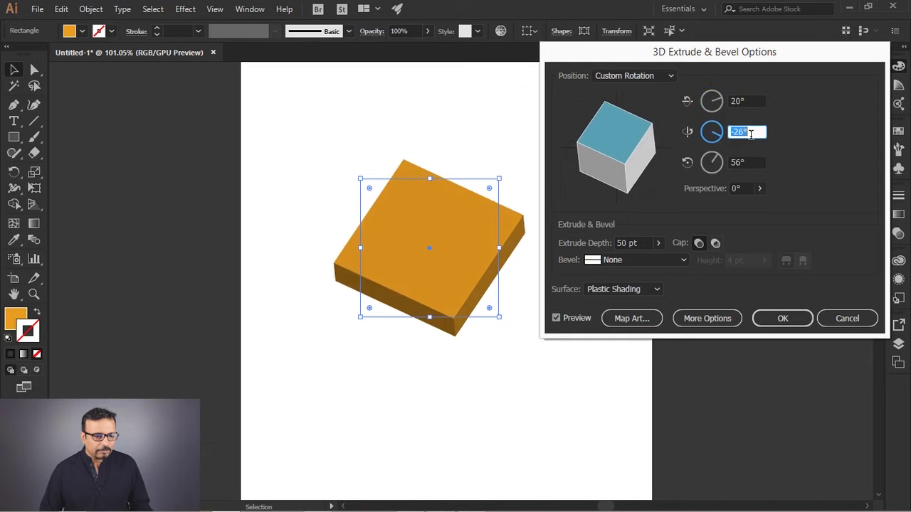
{"action": "key", "text": "Up"}
{"action": "key", "text": "Up"}
{"action": "key", "text": "Up"}
{"action": "left_click", "coordinate": [753, 100]}
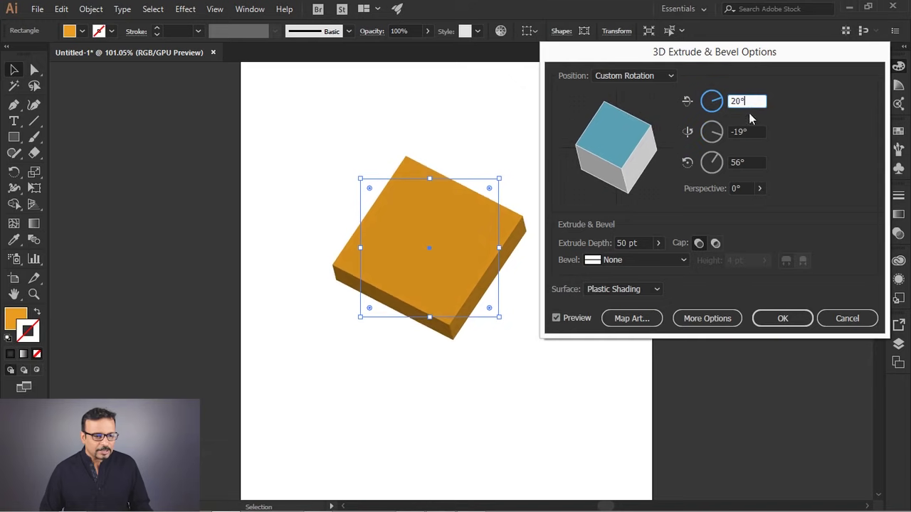
{"action": "left_click", "coordinate": [753, 162]}
{"action": "key", "text": "Down"}
{"action": "key", "text": "Down"}
{"action": "key", "text": "Down"}
{"action": "key", "text": "Down"}
{"action": "key", "text": "Down"}
{"action": "key", "text": "Down"}
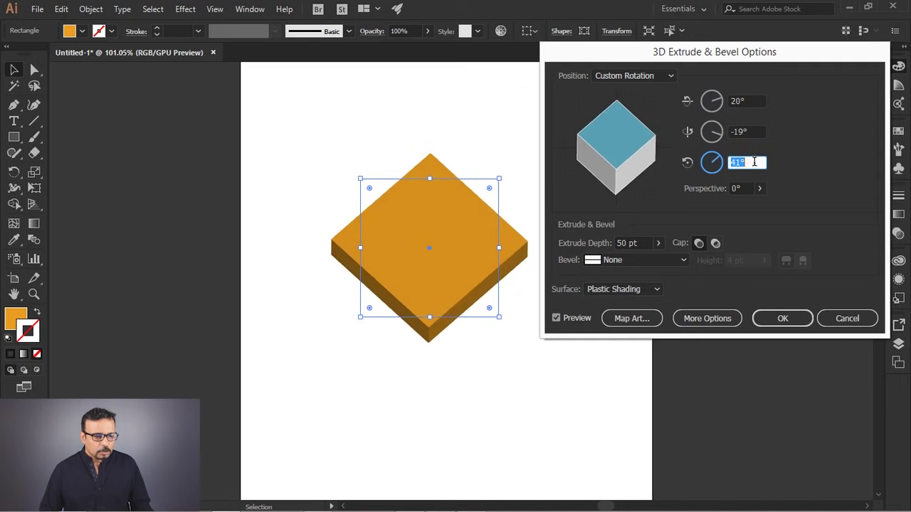
{"action": "key", "text": "Down"}
{"action": "key", "text": "Down"}
{"action": "key", "text": "Down"}
- Give the box 115° perspective and rotate it to about 29°, -29° and 14°
{"action": "mouse_move", "coordinate": [618, 134]}
{"action": "left_mouse_down"}
{"action": "mouse_move", "coordinate": [617, 112]}
{"action": "mouse_move", "coordinate": [614, 164]}
{"action": "mouse_move", "coordinate": [588, 152]}
{"action": "left_mouse_up"}
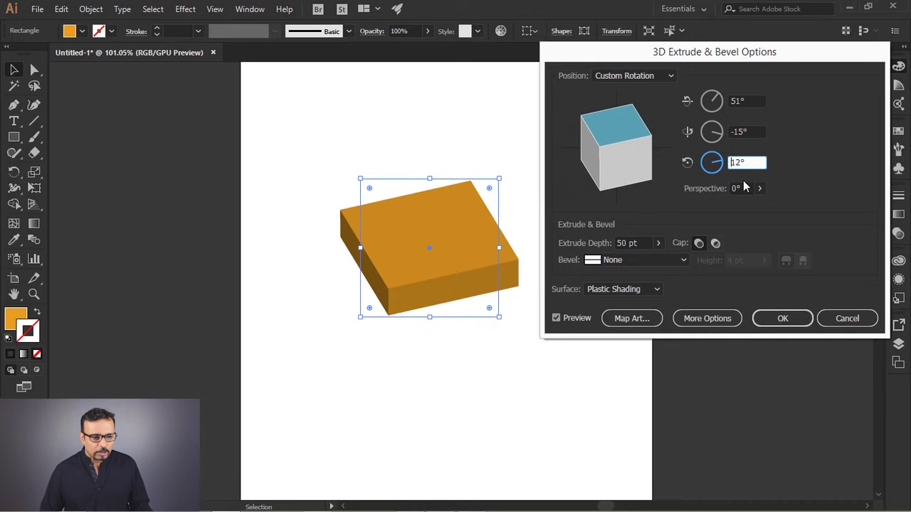
{"action": "left_click", "coordinate": [759, 188]}
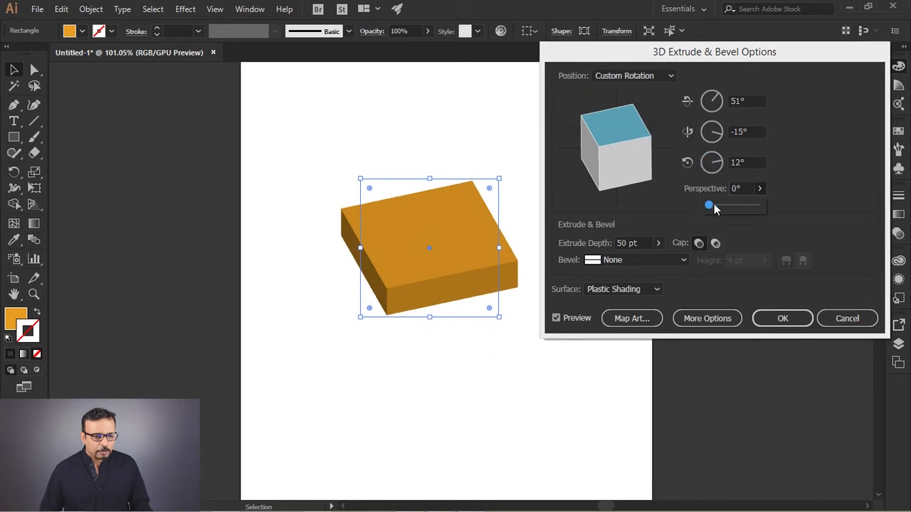
{"action": "left_click_drag", "start_coordinate": [728, 206], "coordinate": [744, 208]}
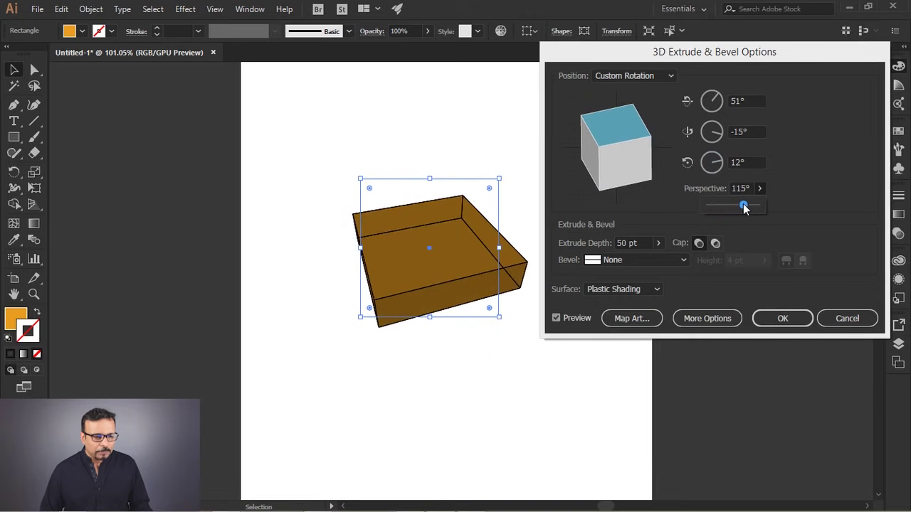
{"action": "left_click_drag", "start_coordinate": [625, 164], "coordinate": [631, 168]}
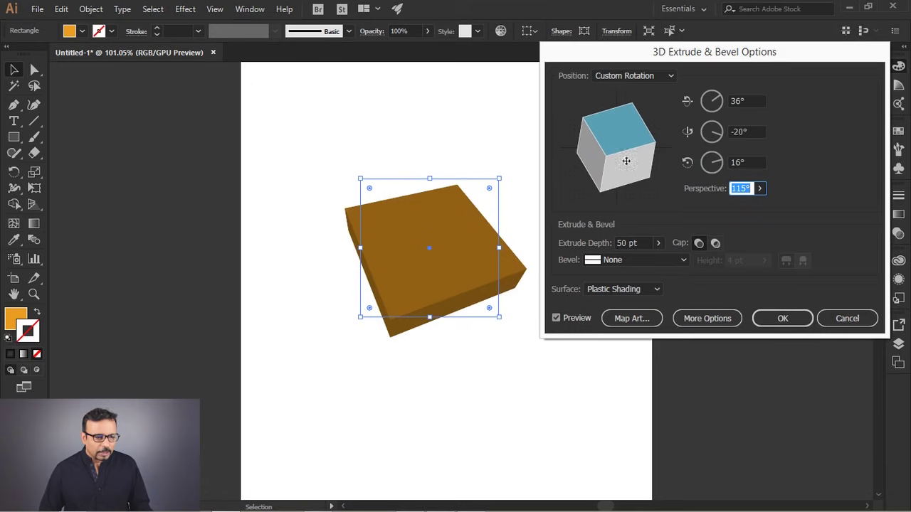
{"action": "left_click_drag", "start_coordinate": [626, 161], "coordinate": [629, 133]}
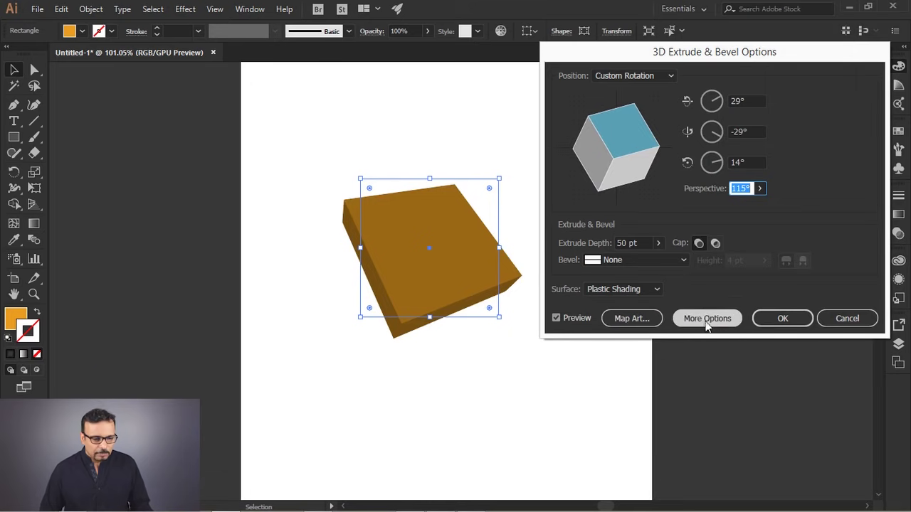
- Show the lighting options and reposition the main light toward the upper left
{"action": "left_click", "coordinate": [704, 320]}
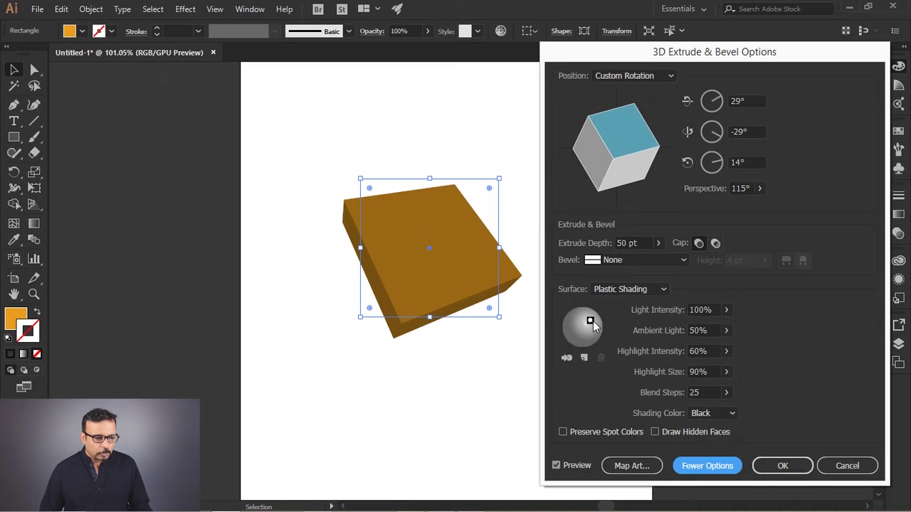
{"action": "left_click_drag", "start_coordinate": [590, 322], "coordinate": [595, 314]}
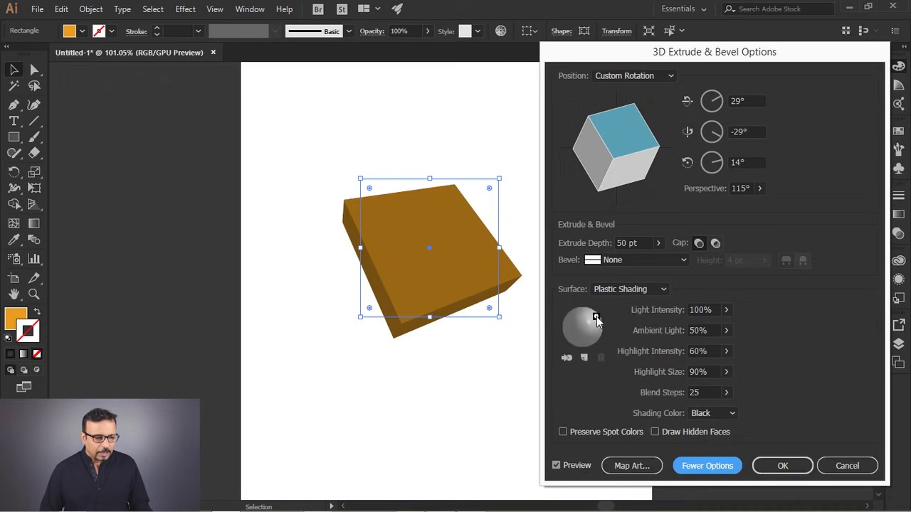
{"action": "left_click_drag", "start_coordinate": [596, 314], "coordinate": [564, 334]}
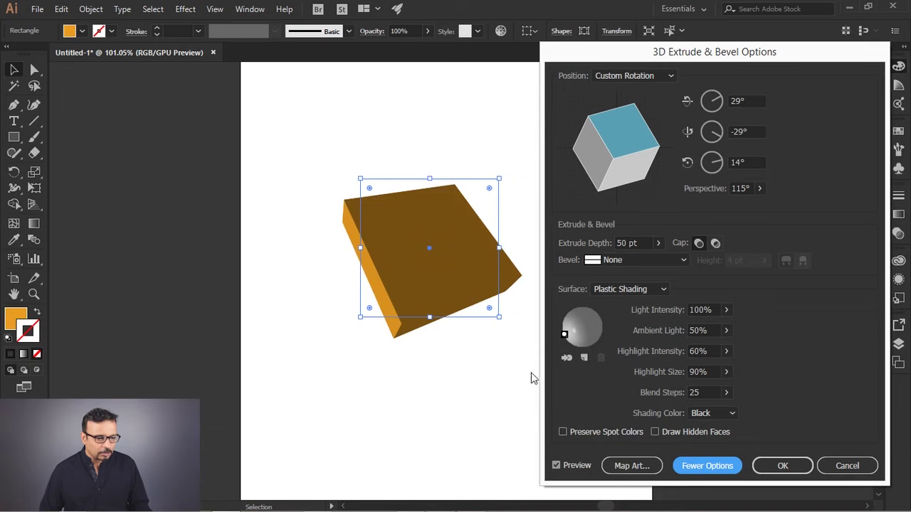
{"action": "mouse_move", "coordinate": [566, 335]}
{"action": "left_mouse_down"}
{"action": "mouse_move", "coordinate": [604, 346]}
{"action": "mouse_move", "coordinate": [578, 347]}
{"action": "mouse_move", "coordinate": [603, 350]}
{"action": "left_mouse_up"}
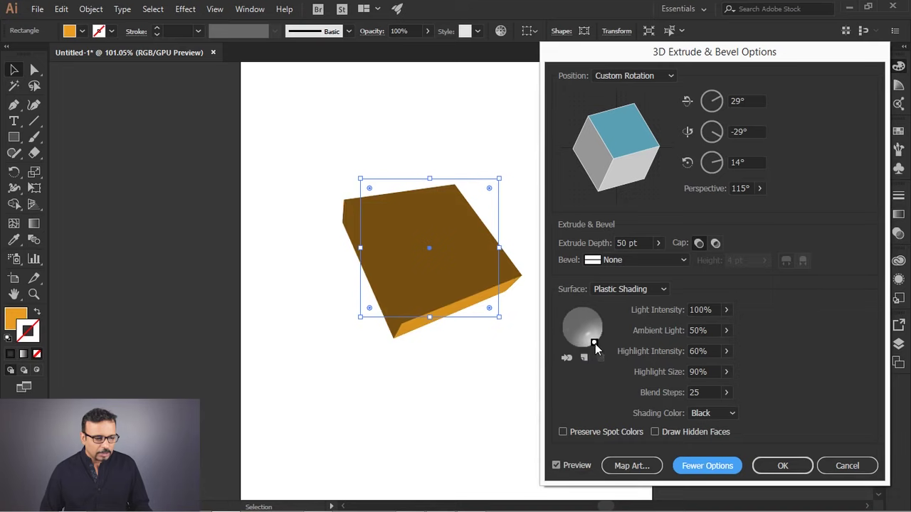
{"action": "left_click_drag", "start_coordinate": [593, 342], "coordinate": [593, 314]}
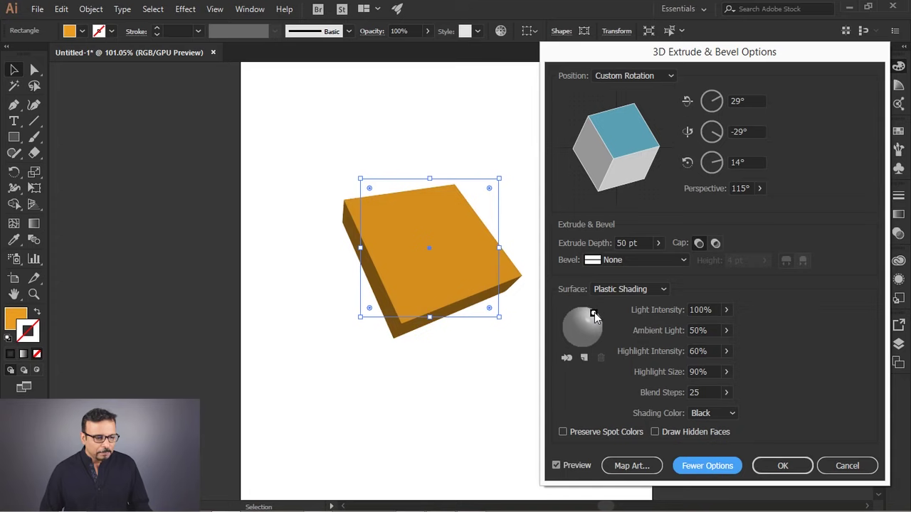
- Add a second light at the left edge, adjust ambient light, and apply the effect
{"action": "left_click", "coordinate": [583, 359]}
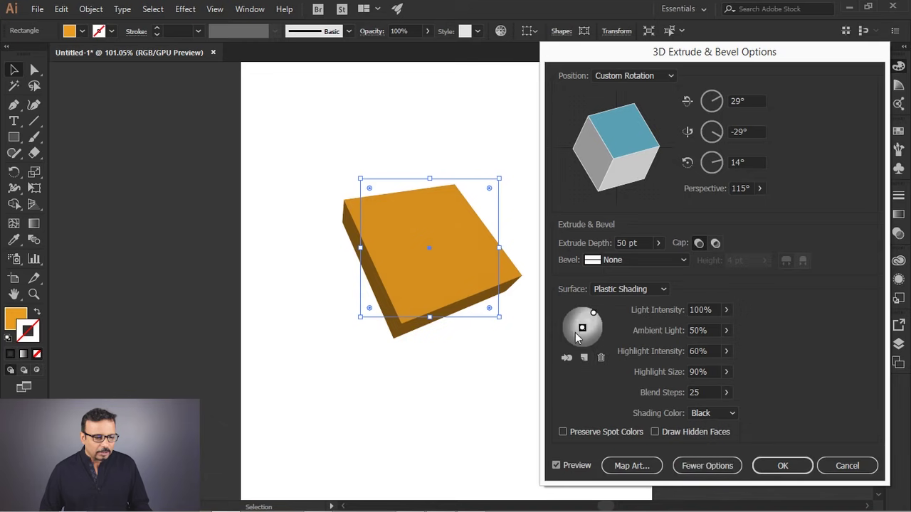
{"action": "mouse_move", "coordinate": [583, 329]}
{"action": "left_mouse_down"}
{"action": "mouse_move", "coordinate": [564, 332]}
{"action": "mouse_move", "coordinate": [569, 338]}
{"action": "left_mouse_up"}
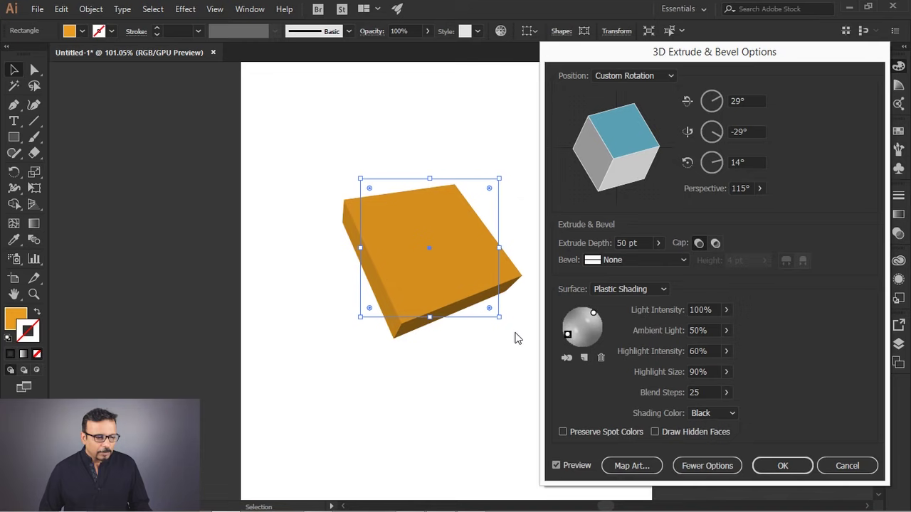
{"action": "left_click_drag", "start_coordinate": [567, 334], "coordinate": [569, 332]}
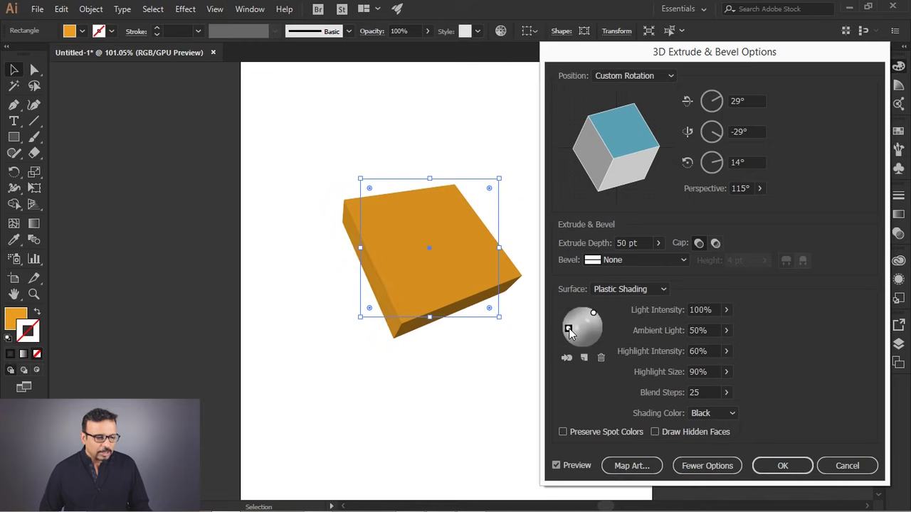
{"action": "left_click", "coordinate": [725, 328]}
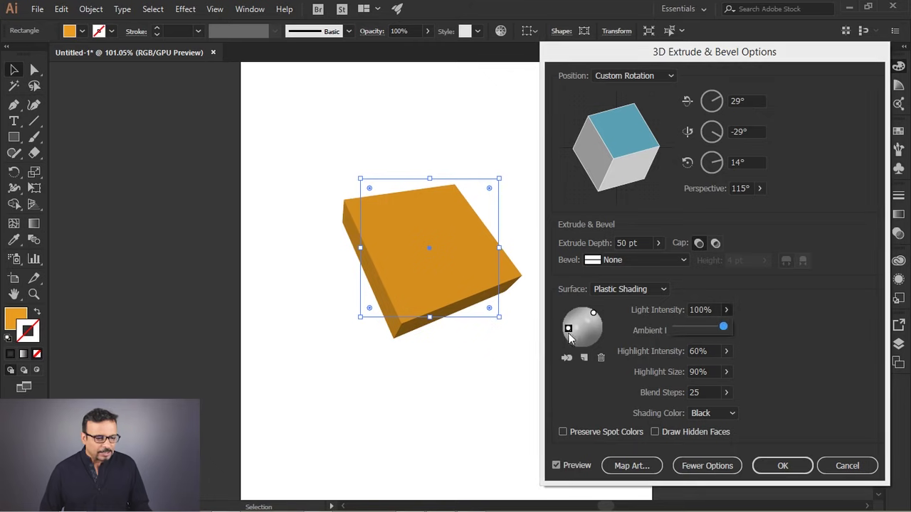
{"action": "mouse_move", "coordinate": [720, 332]}
{"action": "left_mouse_down"}
{"action": "mouse_move", "coordinate": [686, 334]}
{"action": "mouse_move", "coordinate": [770, 315]}
{"action": "left_mouse_up"}
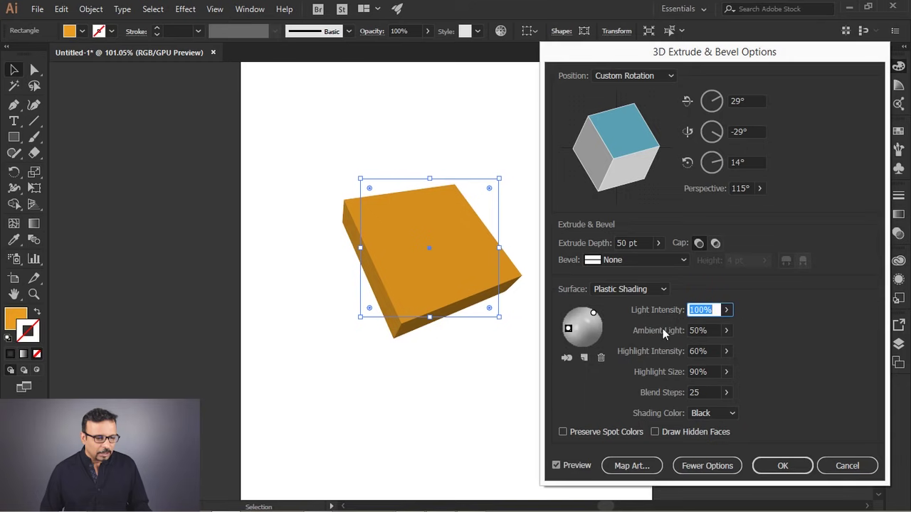
{"action": "left_click", "coordinate": [782, 465]}
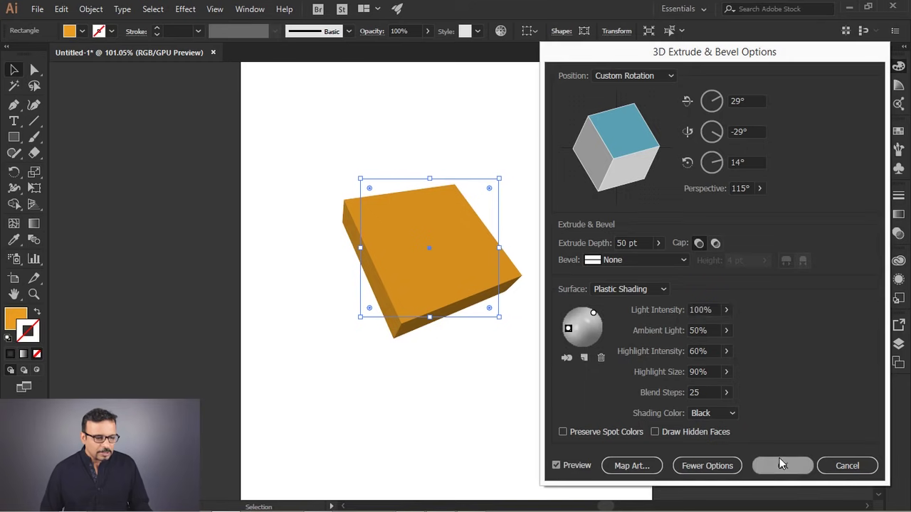
- Select the extruded orange slab and delete it
{"action": "left_click", "coordinate": [601, 243]}
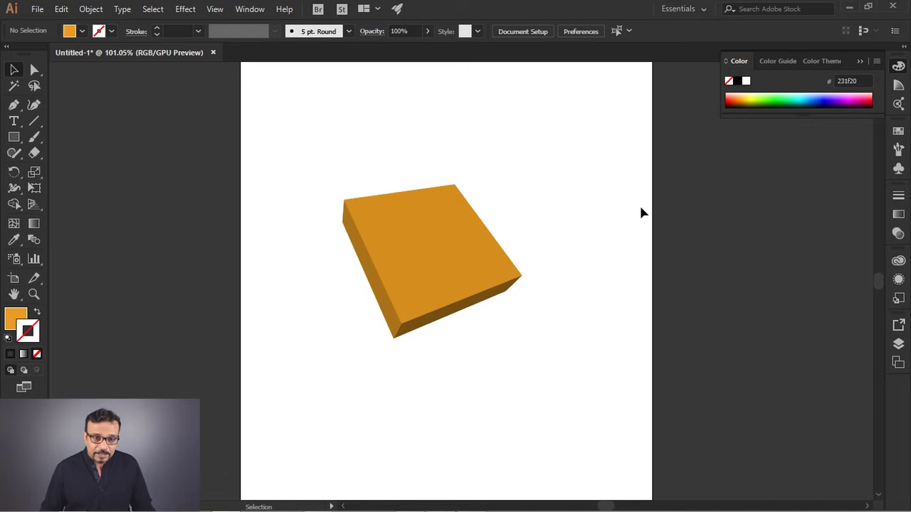
{"action": "left_click", "coordinate": [508, 273]}
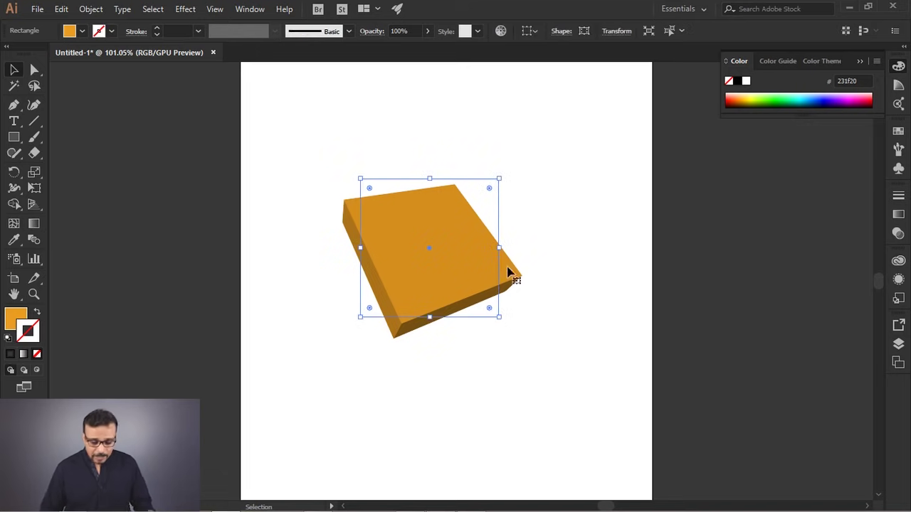
{"action": "key", "text": "Delete"}
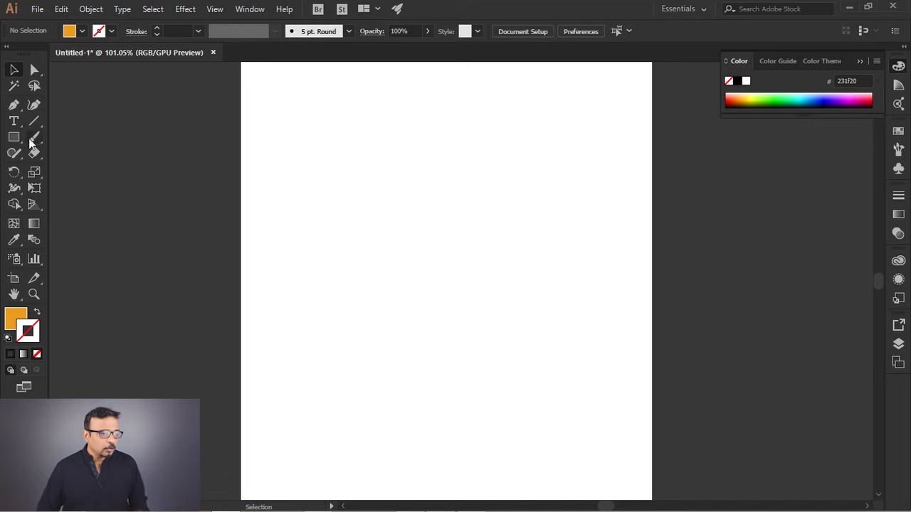
- Draw a rounded square near the page centre and a circle centred inside it
{"action": "left_click_drag", "start_coordinate": [14, 136], "coordinate": [85, 155]}
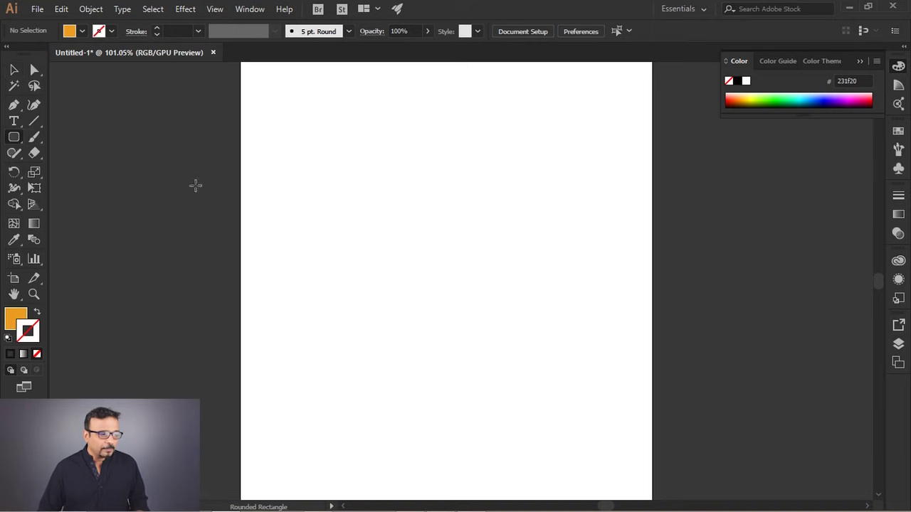
{"action": "mouse_move", "coordinate": [345, 164]}
{"action": "left_mouse_down"}
{"action": "mouse_move", "coordinate": [505, 325]}
{"action": "mouse_move", "coordinate": [499, 318]}
{"action": "left_mouse_up"}
{"action": "key", "text": "Down"}
{"action": "key", "text": "Down"}
{"action": "key", "text": "Down"}
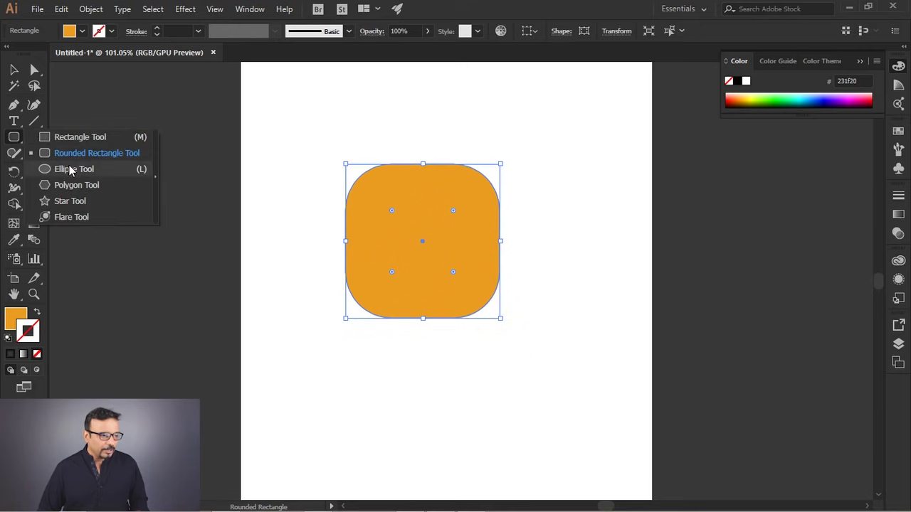
{"action": "left_click_drag", "start_coordinate": [11, 142], "coordinate": [51, 167]}
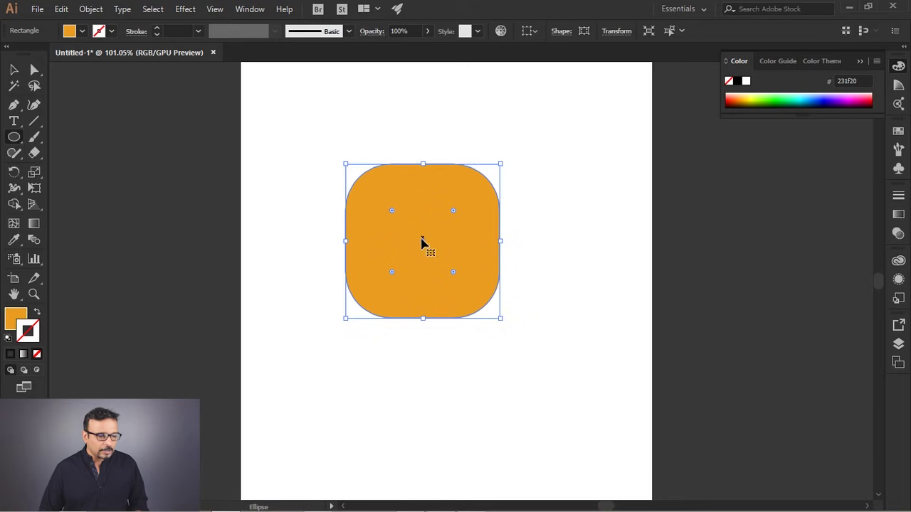
{"action": "left_click", "coordinate": [524, 254], "text": "ctrl"}
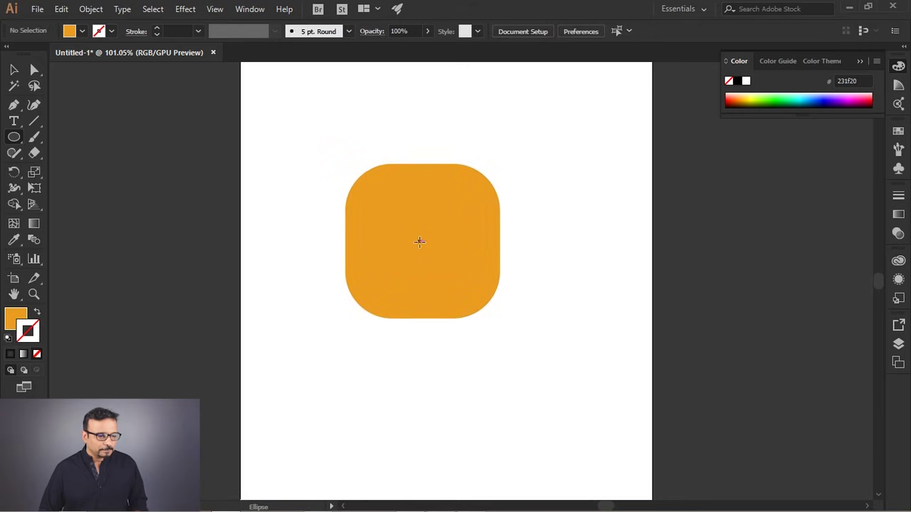
{"action": "left_click_drag", "start_coordinate": [423, 242], "coordinate": [464, 283]}
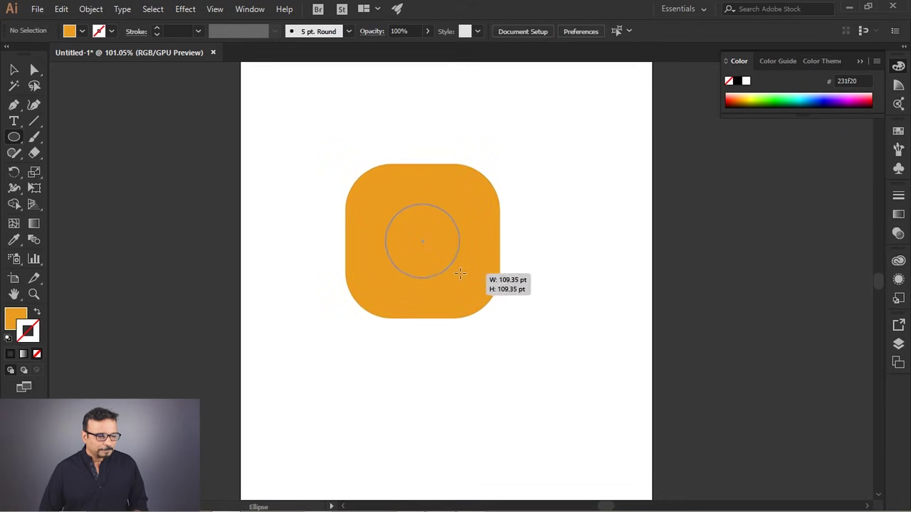
- Make the square and circle a compound path and move it up and left
{"action": "left_click", "coordinate": [14, 69]}
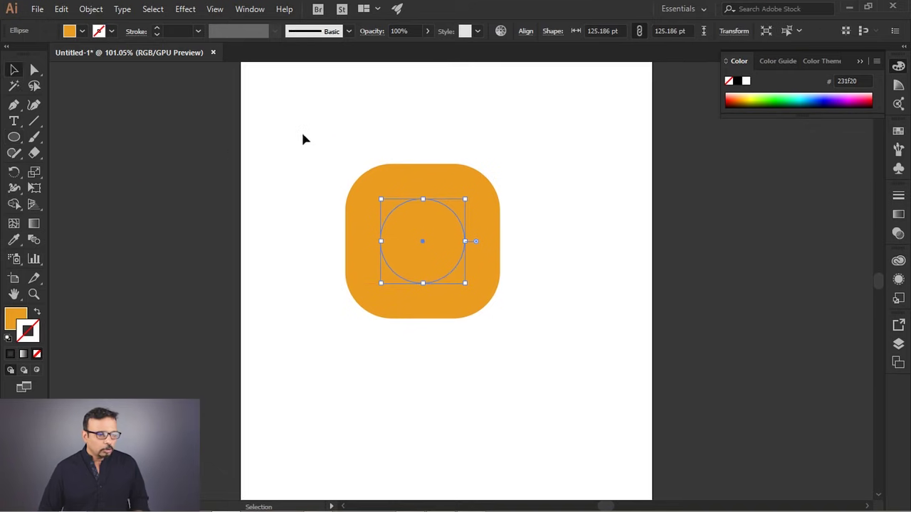
{"action": "left_click_drag", "start_coordinate": [300, 132], "coordinate": [557, 370]}
{"action": "right_click", "coordinate": [437, 210]}
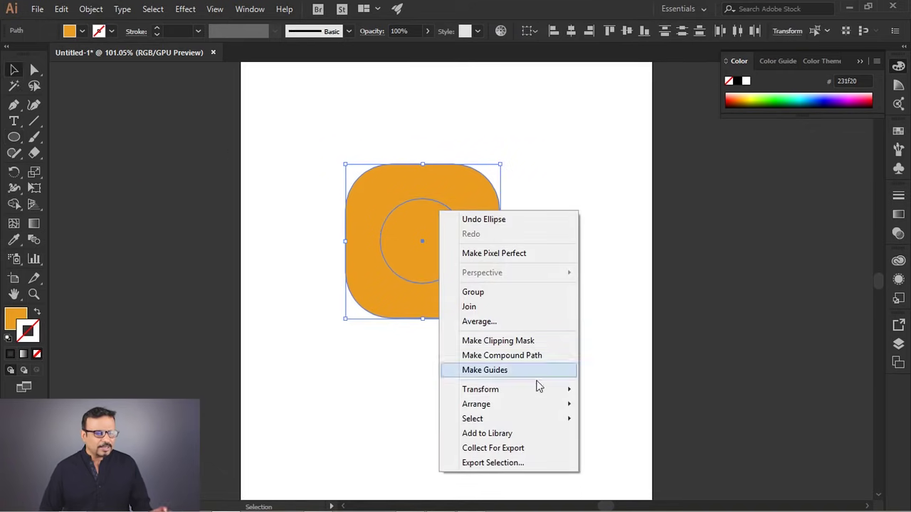
{"action": "left_click", "coordinate": [540, 358]}
{"action": "left_click", "coordinate": [531, 292]}
{"action": "left_click_drag", "start_coordinate": [472, 205], "coordinate": [466, 199]}
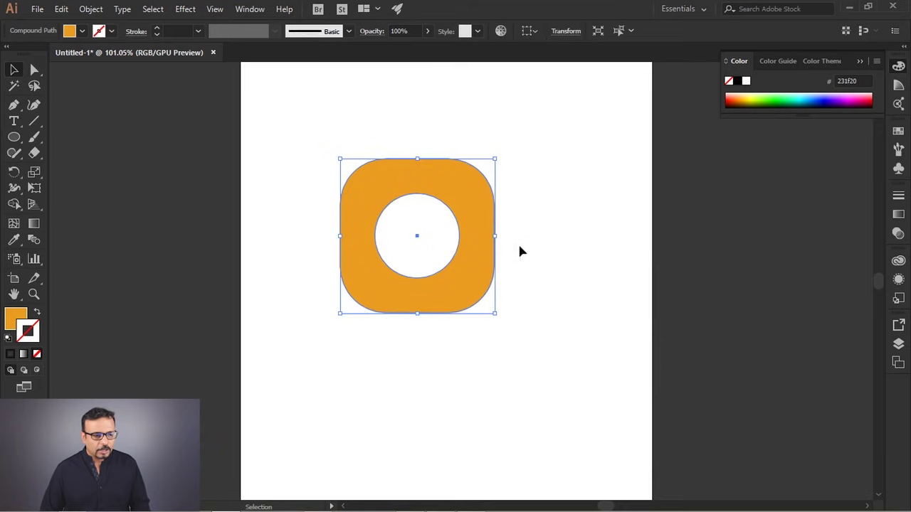
{"action": "left_click_drag", "start_coordinate": [444, 299], "coordinate": [417, 302]}
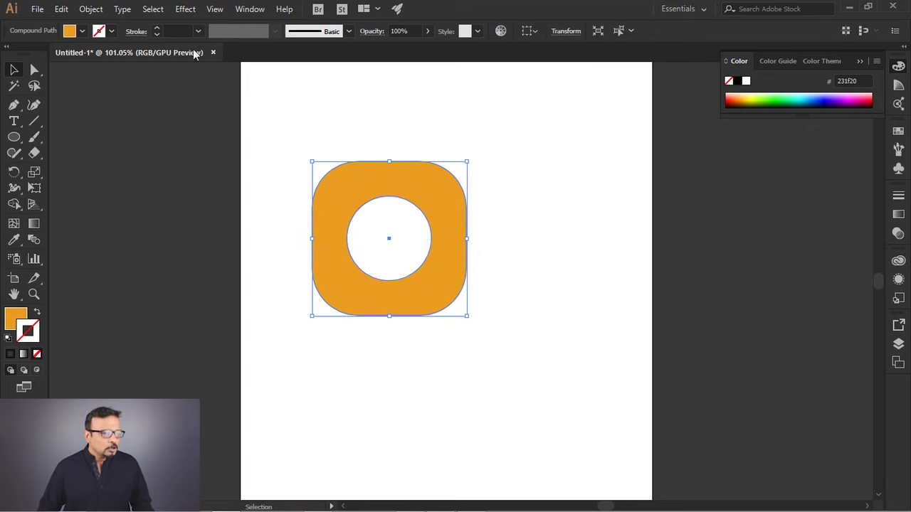
{"action": "left_click_drag", "start_coordinate": [356, 169], "coordinate": [345, 150]}
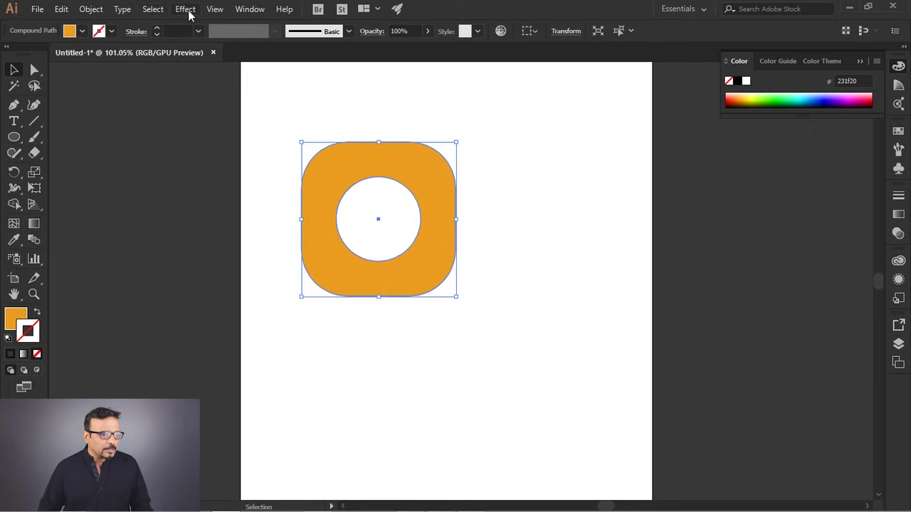
- Apply Extrude & Bevel to the holed square with preview and 58° perspective
{"action": "left_click", "coordinate": [186, 10]}
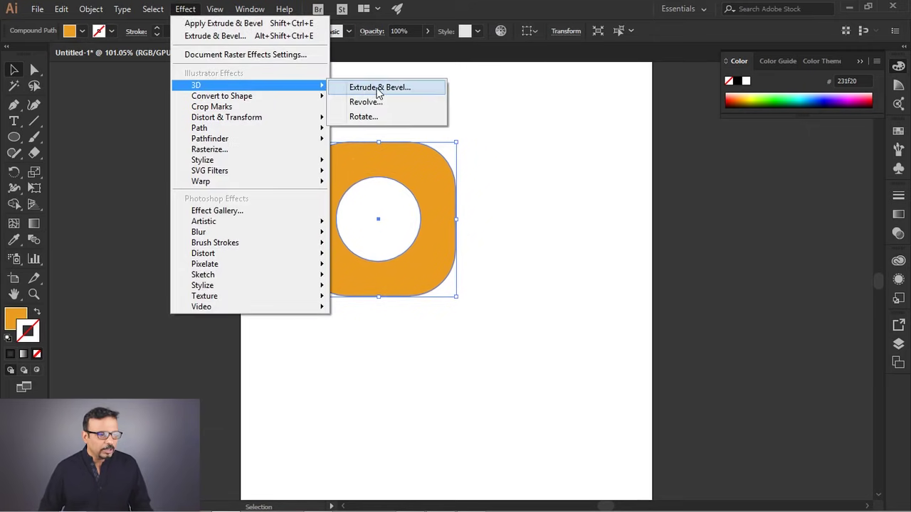
{"action": "left_click", "coordinate": [378, 89]}
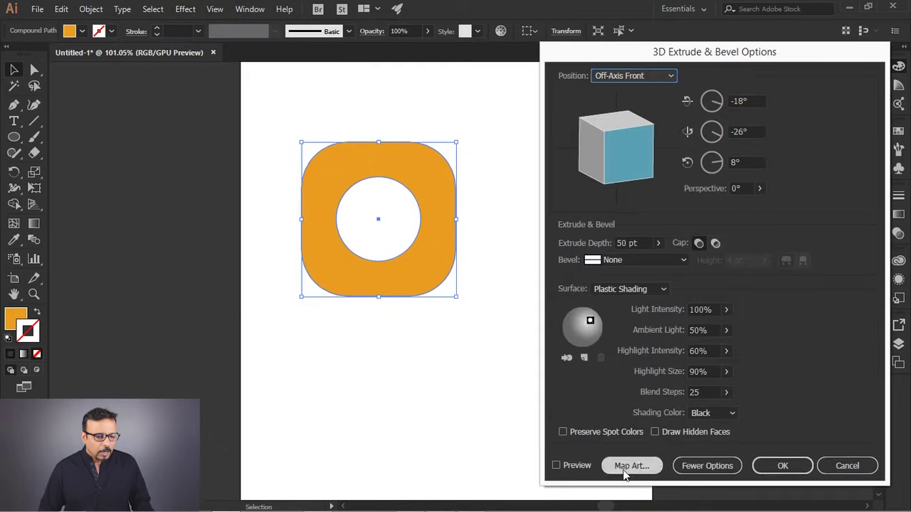
{"action": "left_click", "coordinate": [557, 465]}
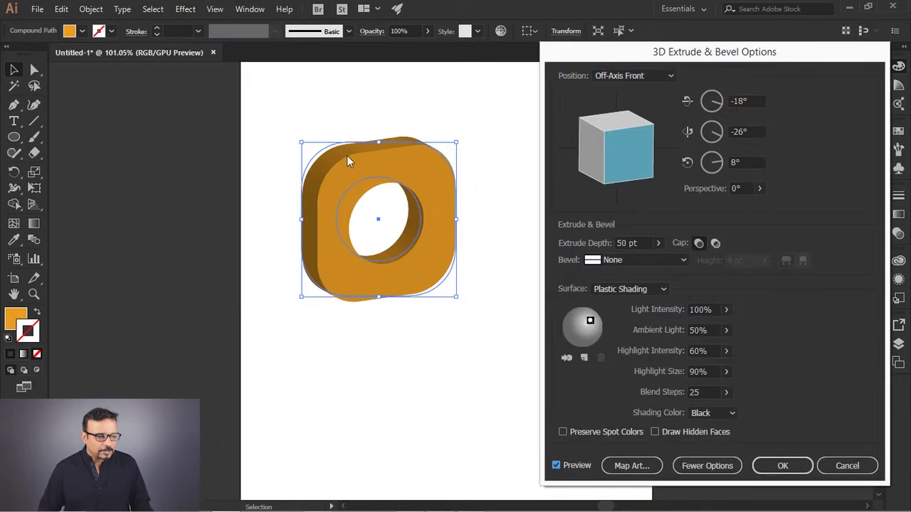
{"action": "left_click", "coordinate": [759, 188]}
{"action": "left_click_drag", "start_coordinate": [707, 204], "coordinate": [726, 204]}
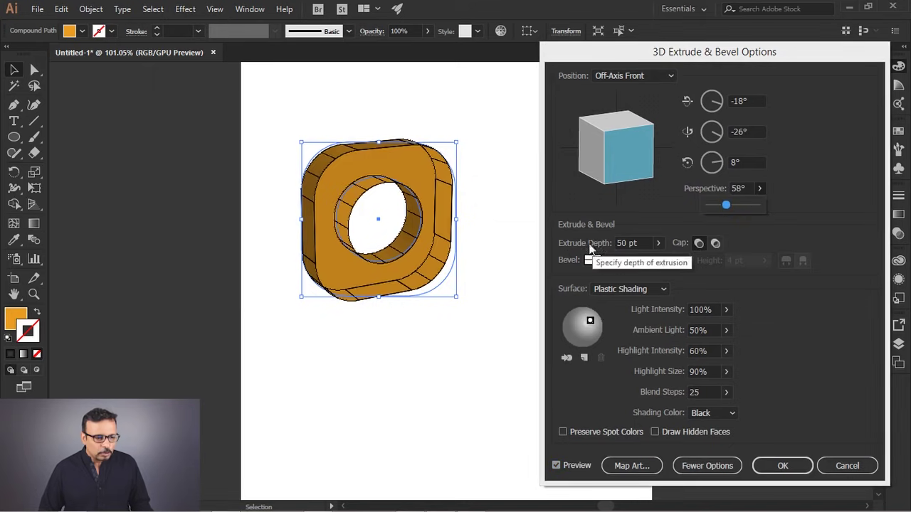
{"action": "left_click", "coordinate": [657, 244]}
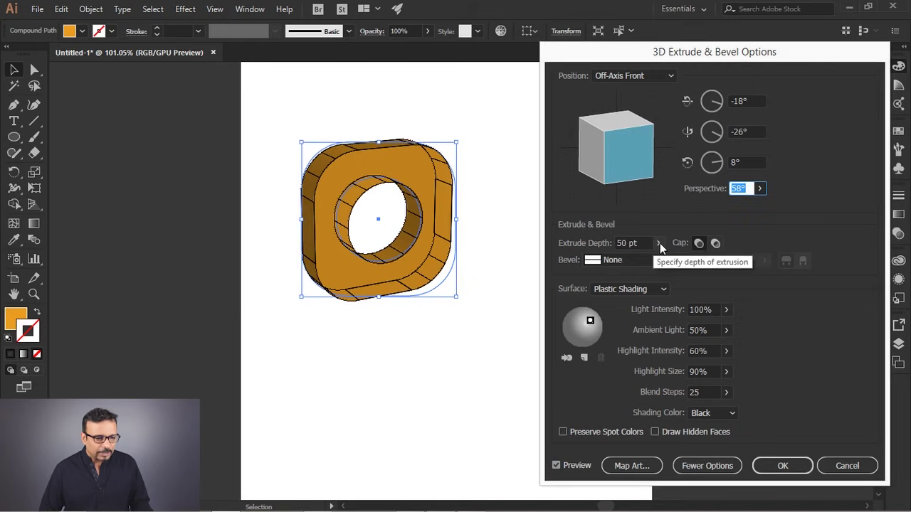
{"action": "left_click", "coordinate": [704, 465]}
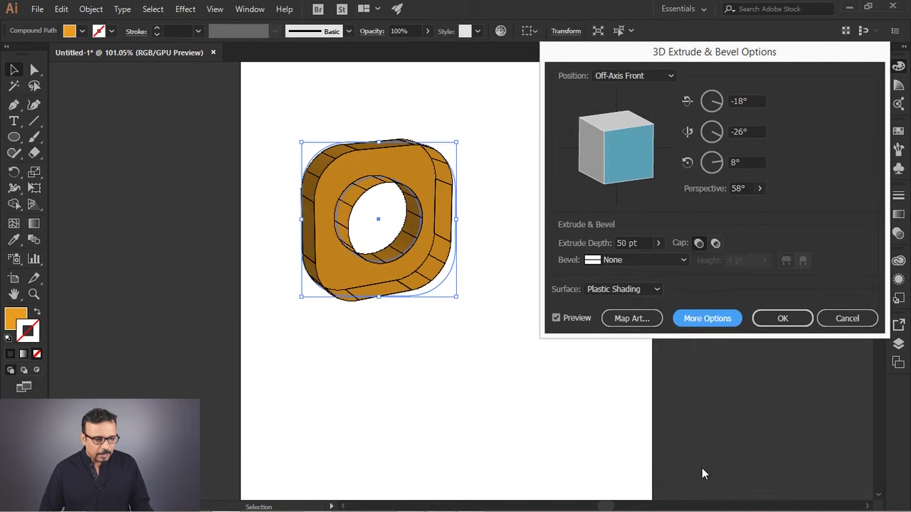
{"action": "left_click", "coordinate": [702, 319]}
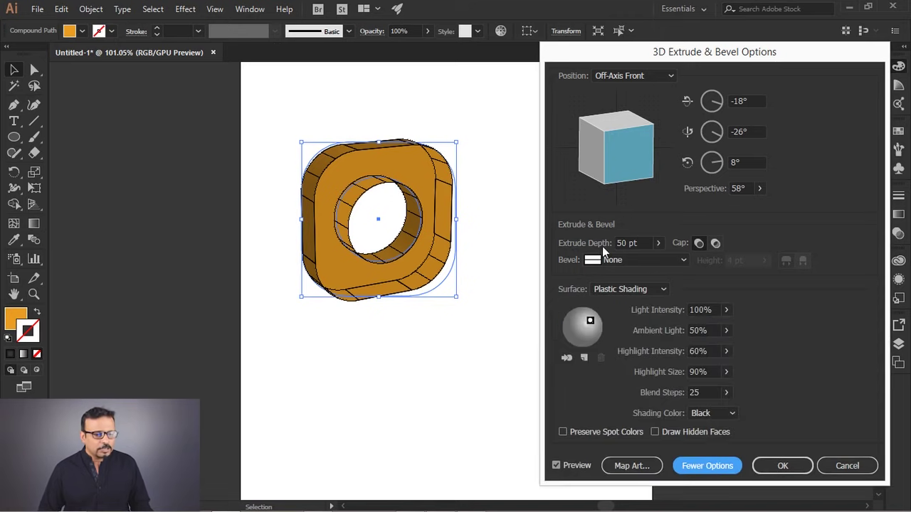
{"action": "left_click", "coordinate": [660, 244]}
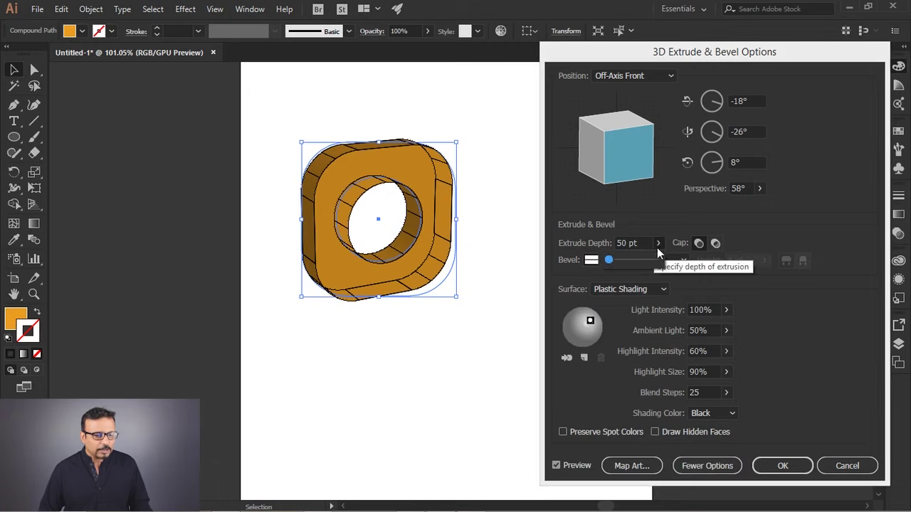
- Deepen the extrusion to 661 pt and rotate the tube to face the other way
{"action": "left_click_drag", "start_coordinate": [611, 261], "coordinate": [622, 260]}
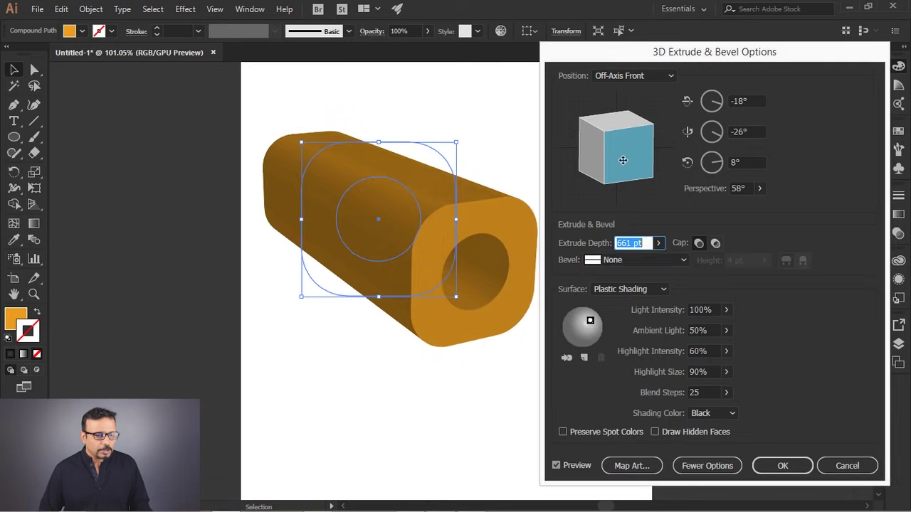
{"action": "left_click_drag", "start_coordinate": [625, 165], "coordinate": [601, 166]}
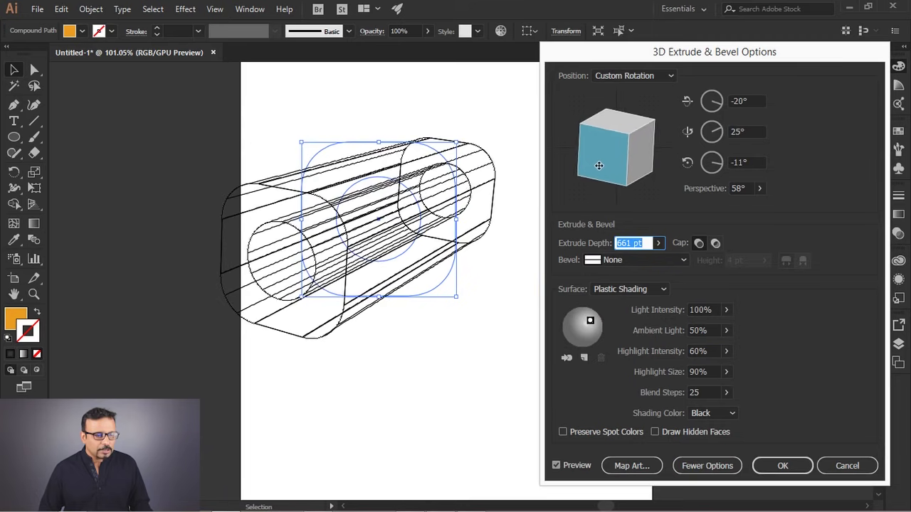
{"action": "mouse_move", "coordinate": [601, 159]}
{"action": "left_mouse_down"}
{"action": "mouse_move", "coordinate": [600, 150]}
{"action": "mouse_move", "coordinate": [630, 168]}
{"action": "left_mouse_up"}
- Shift the main light lower right and add a second light at the upper left
{"action": "left_click_drag", "start_coordinate": [592, 320], "coordinate": [600, 329]}
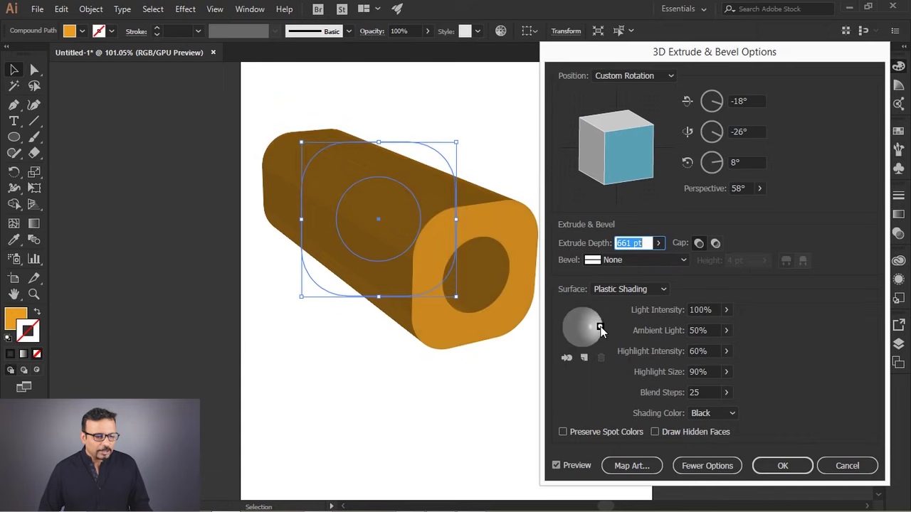
{"action": "left_click", "coordinate": [581, 358]}
{"action": "left_click_drag", "start_coordinate": [583, 328], "coordinate": [563, 320]}
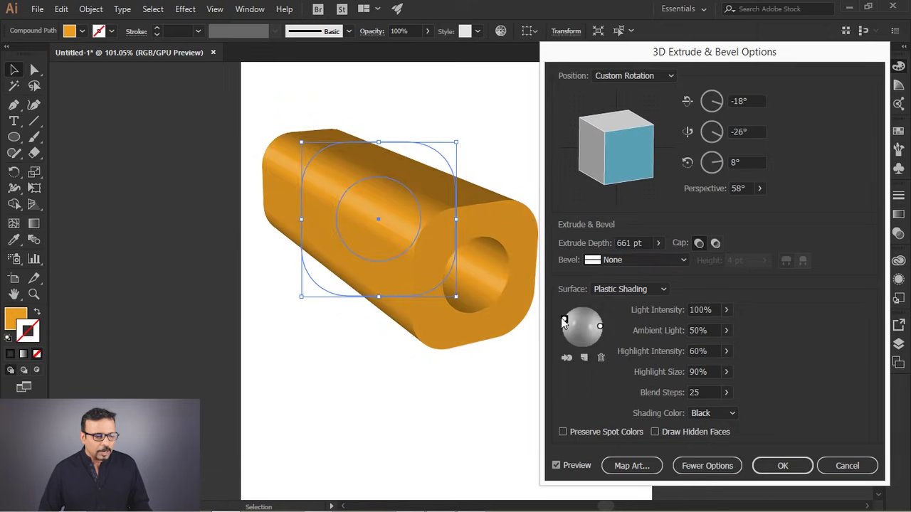
{"action": "mouse_move", "coordinate": [568, 324]}
{"action": "left_mouse_down"}
{"action": "mouse_move", "coordinate": [565, 337]}
{"action": "mouse_move", "coordinate": [565, 314]}
{"action": "left_mouse_up"}
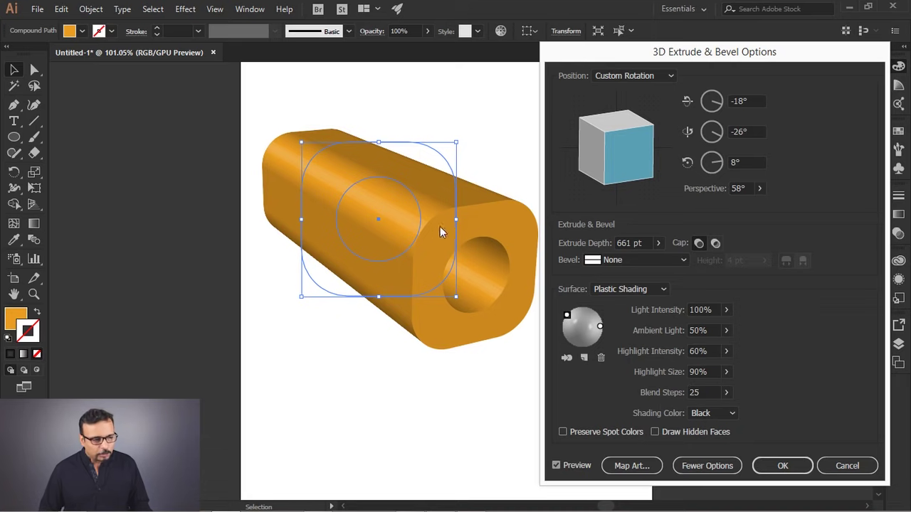
- Increase Blend Steps from 25 to 199, leaving Shading Color at Black
{"action": "left_click", "coordinate": [725, 392]}
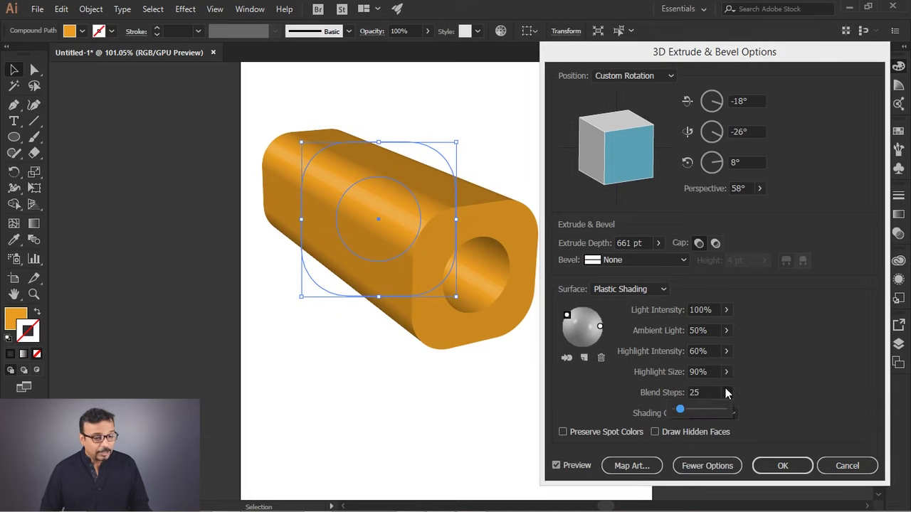
{"action": "left_click_drag", "start_coordinate": [679, 412], "coordinate": [694, 412]}
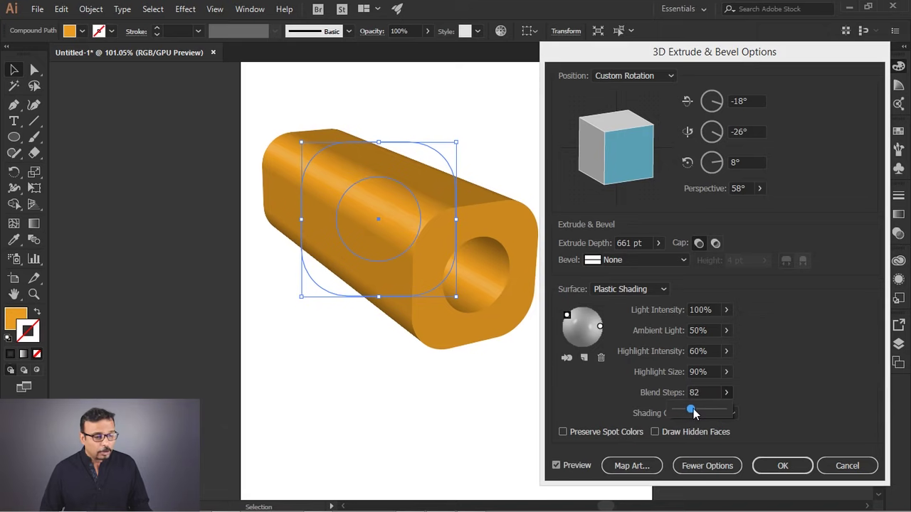
{"action": "left_click_drag", "start_coordinate": [710, 415], "coordinate": [717, 415]}
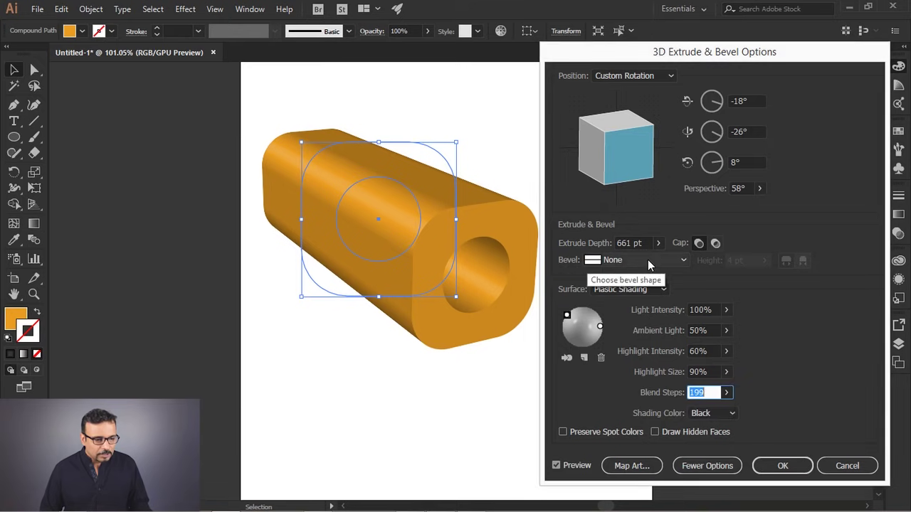
- Apply the Classic bevel and fine-tune the light direction
{"action": "left_click", "coordinate": [683, 260]}
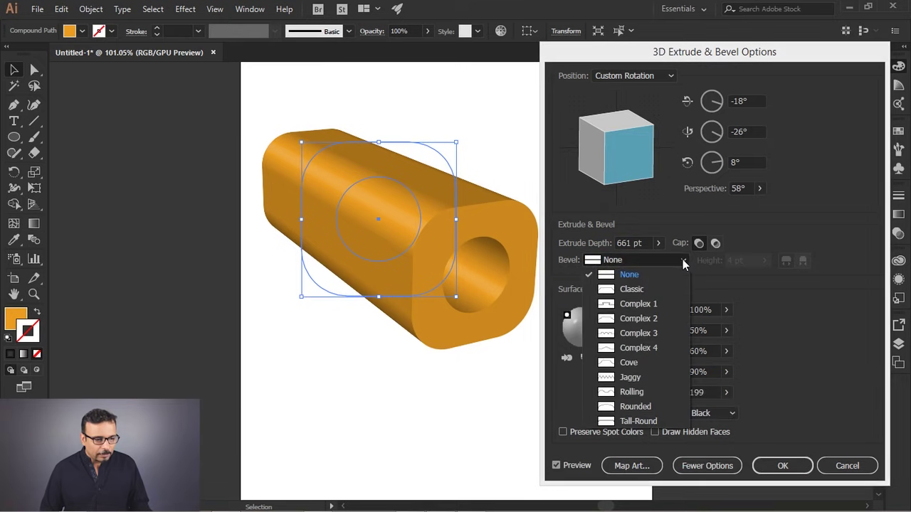
{"action": "left_click", "coordinate": [622, 292]}
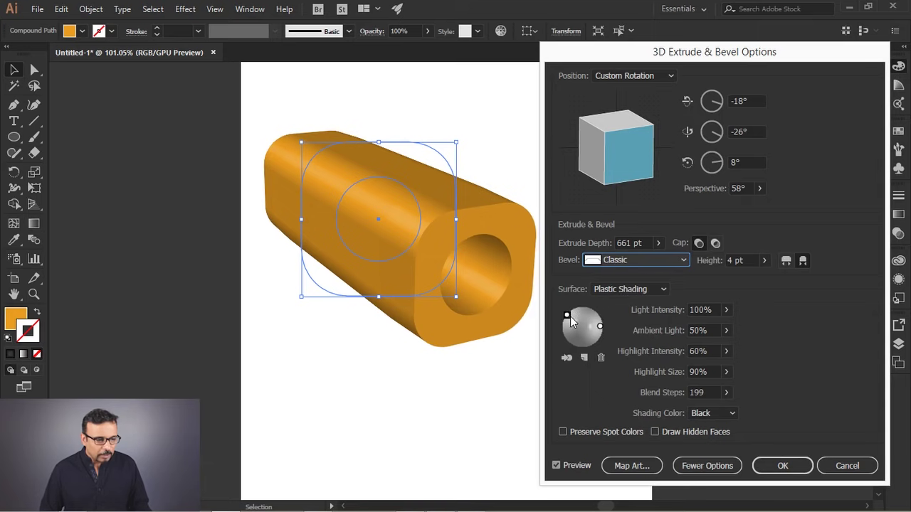
{"action": "left_click_drag", "start_coordinate": [601, 326], "coordinate": [601, 317]}
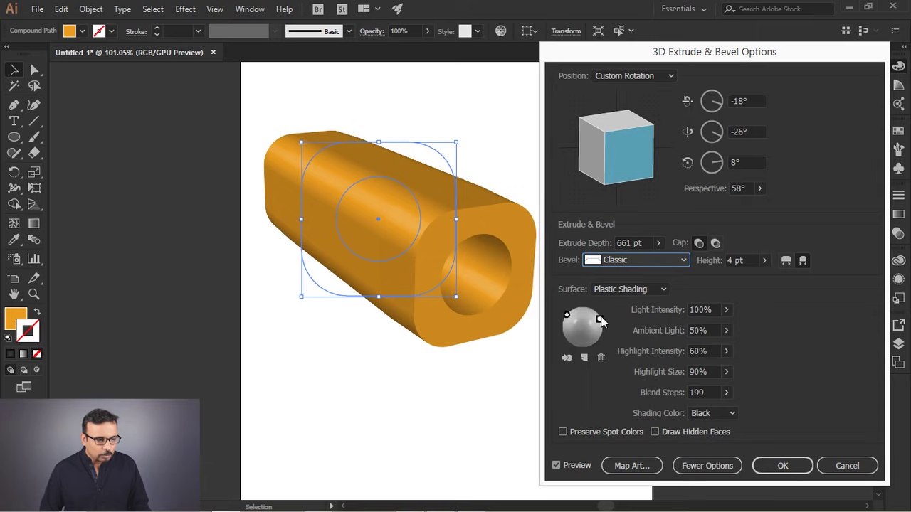
{"action": "left_click_drag", "start_coordinate": [599, 318], "coordinate": [602, 325]}
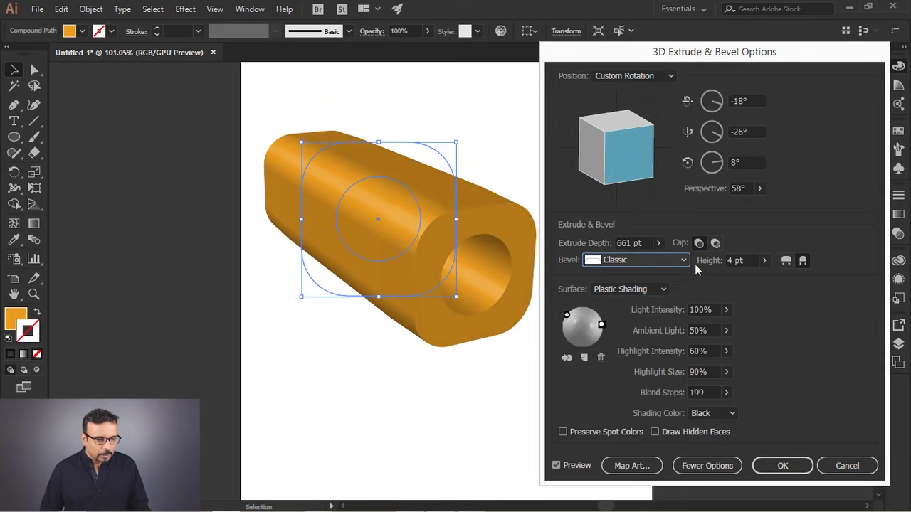
- Set the bevel height to 17 pt and cut the extrude depth to 139 pt
{"action": "left_click", "coordinate": [764, 260]}
{"action": "left_click_drag", "start_coordinate": [715, 279], "coordinate": [721, 282]}
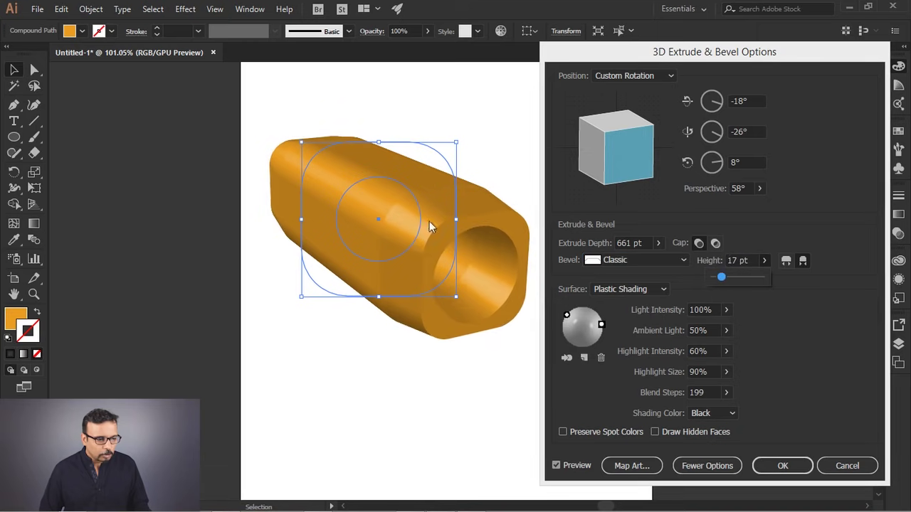
{"action": "left_click", "coordinate": [657, 245]}
{"action": "left_click", "coordinate": [656, 243]}
{"action": "left_click_drag", "start_coordinate": [651, 261], "coordinate": [612, 263]}
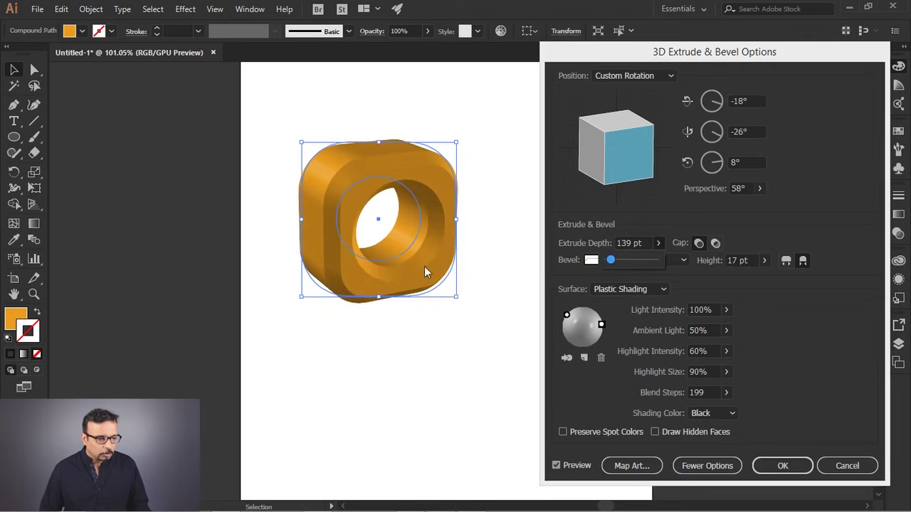
- Try Complex 1 and Jaggy bevels on the orange extrusion, settling on Rounded with Plastic Shading
{"action": "left_click", "coordinate": [602, 326]}
{"action": "left_click_drag", "start_coordinate": [566, 315], "coordinate": [574, 323]}
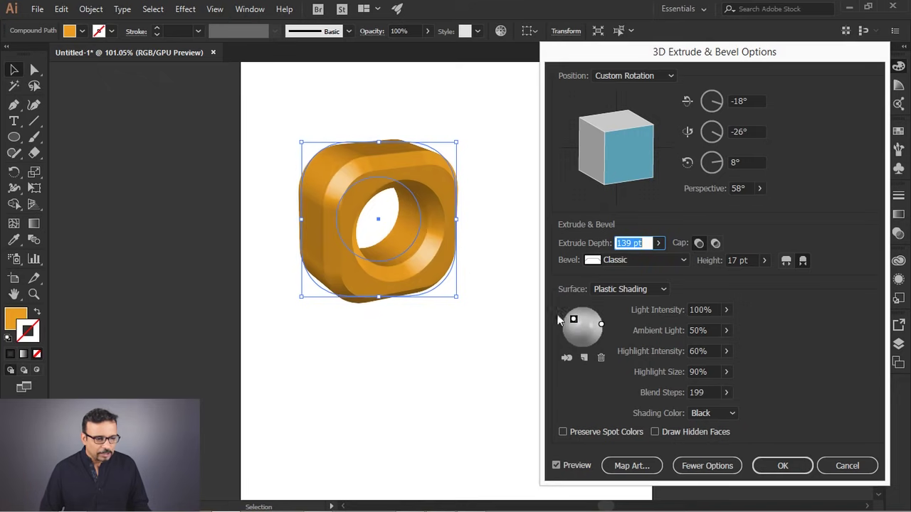
{"action": "left_click", "coordinate": [673, 259]}
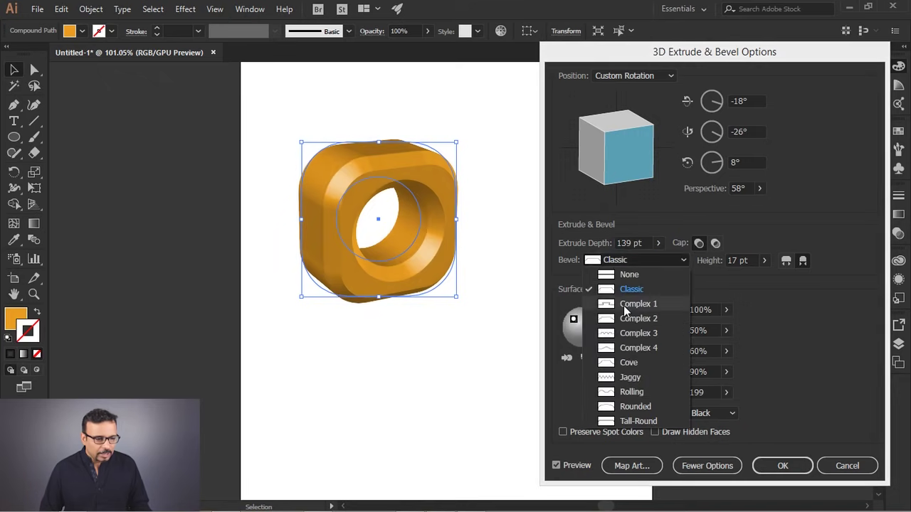
{"action": "left_click", "coordinate": [623, 305]}
{"action": "left_click", "coordinate": [679, 259]}
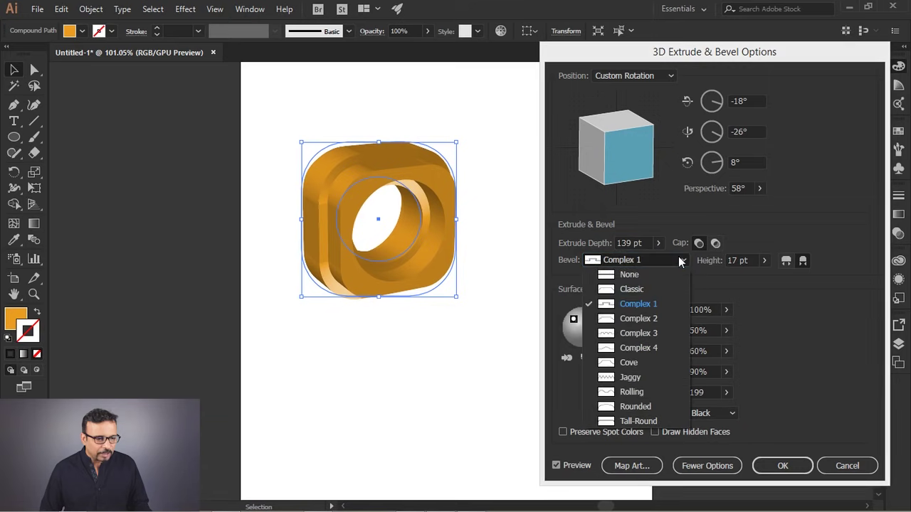
{"action": "left_click", "coordinate": [632, 382]}
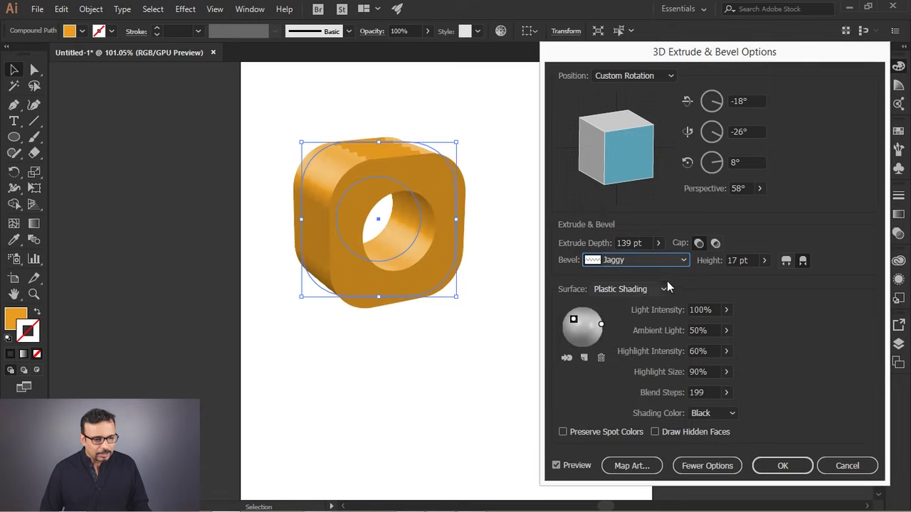
{"action": "left_click", "coordinate": [664, 287]}
{"action": "left_click", "coordinate": [639, 350]}
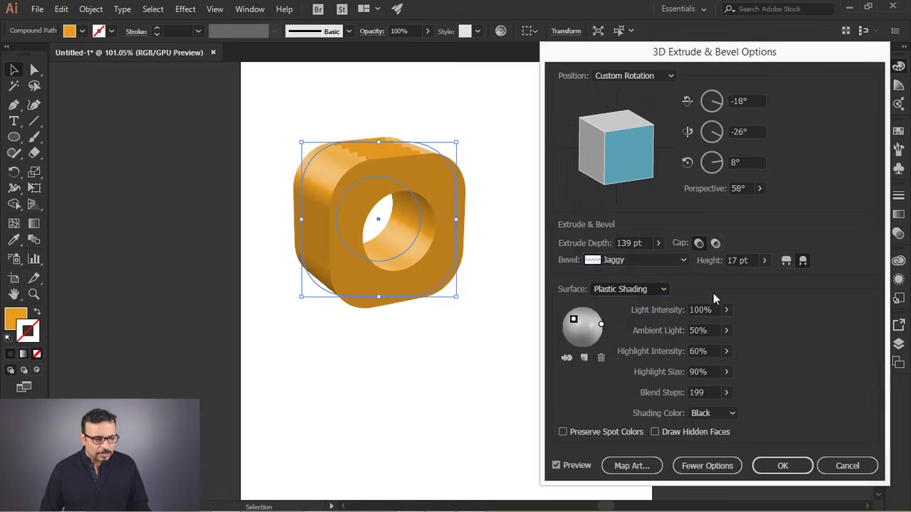
{"action": "left_click", "coordinate": [684, 260]}
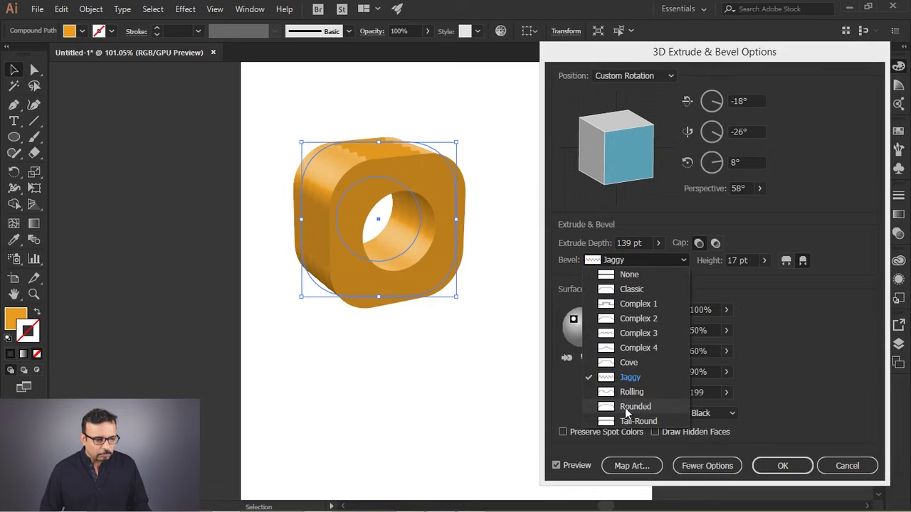
{"action": "left_click", "coordinate": [624, 407]}
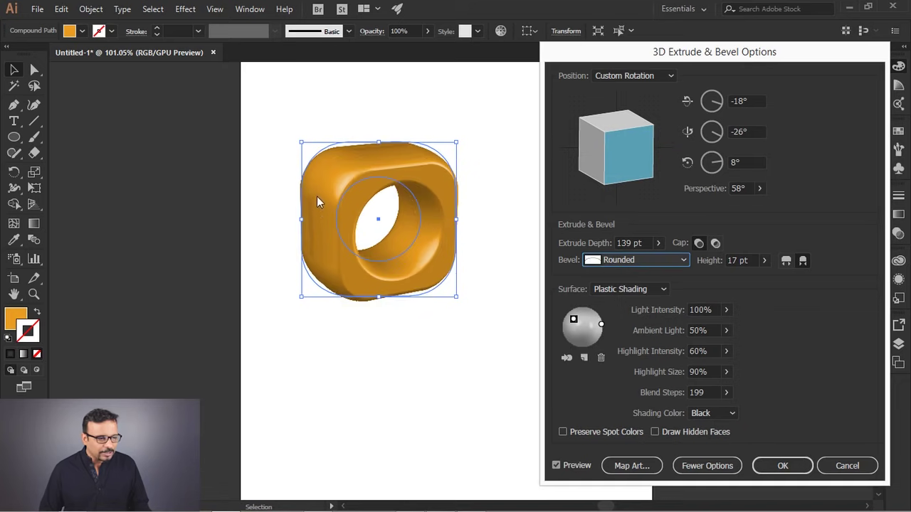
- Rotate the 3D shape to 47°, 42°, -25° to view its top, then cancel the effect
{"action": "mouse_move", "coordinate": [624, 168]}
{"action": "left_mouse_down"}
{"action": "mouse_move", "coordinate": [626, 180]}
{"action": "mouse_move", "coordinate": [635, 160]}
{"action": "mouse_move", "coordinate": [622, 166]}
{"action": "left_mouse_up"}
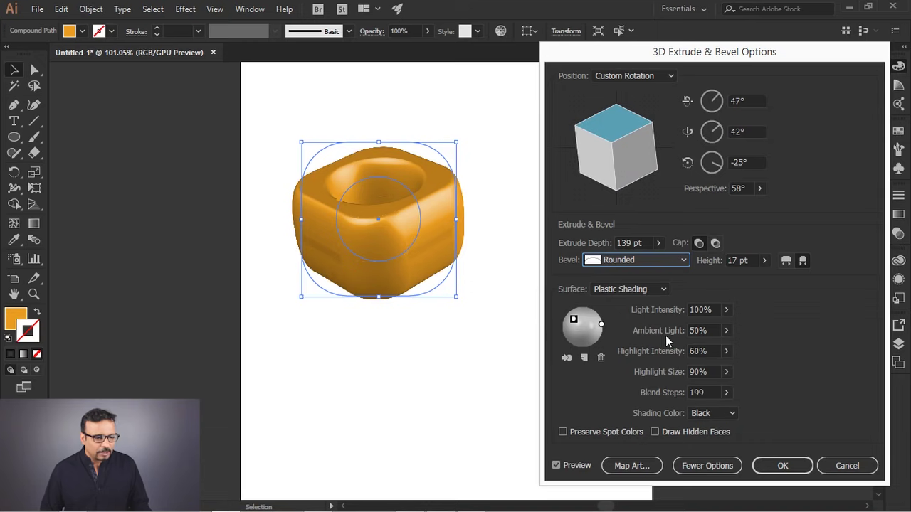
{"action": "left_click", "coordinate": [844, 466]}
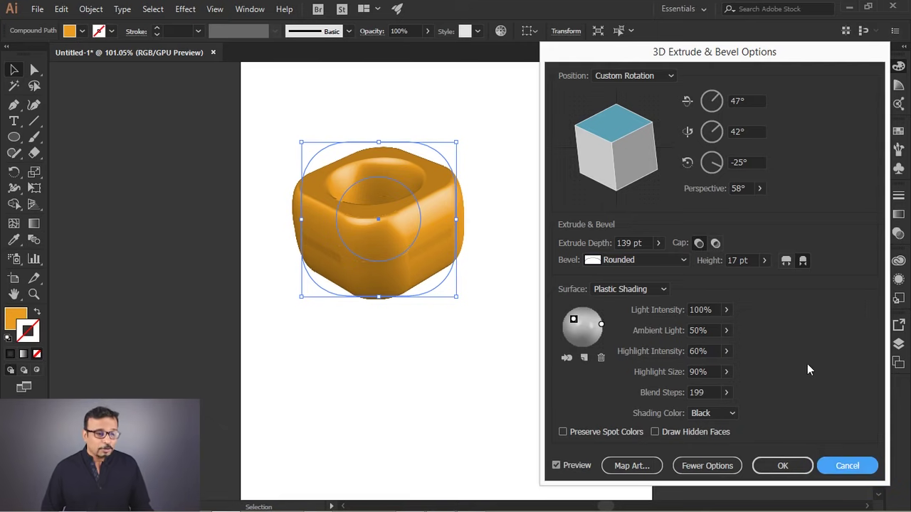
{"action": "left_click", "coordinate": [782, 465]}
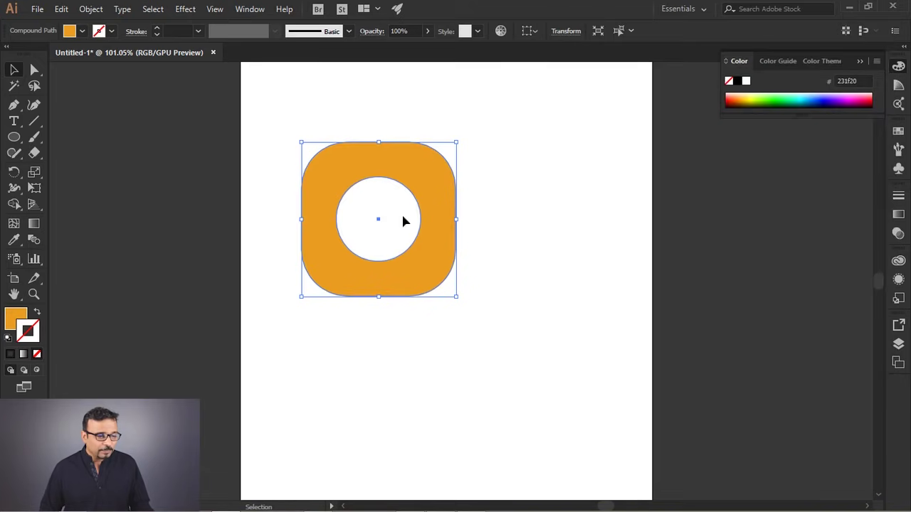
- Replace the orange shape with the word GFXM, enlarged and moved to the page centre
{"action": "left_click_drag", "start_coordinate": [403, 214], "coordinate": [431, 235]}
{"action": "key", "text": "Delete"}
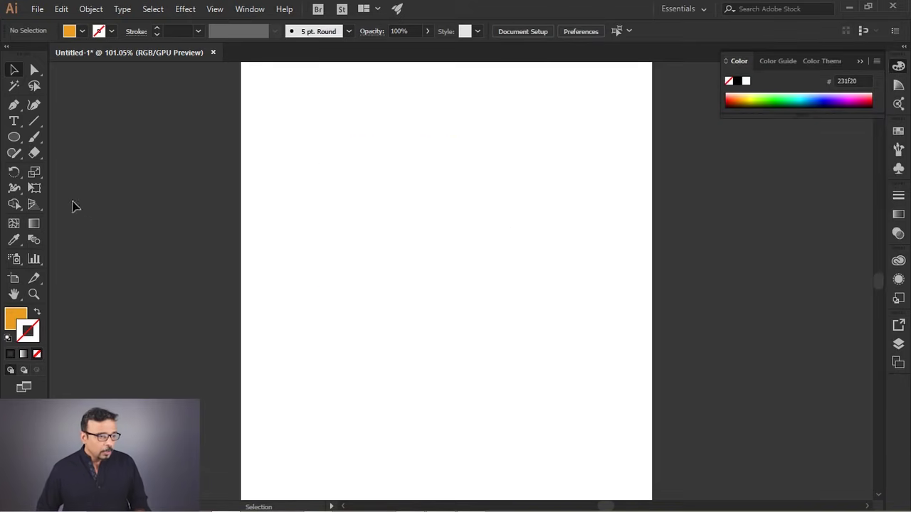
{"action": "left_click", "coordinate": [13, 121]}
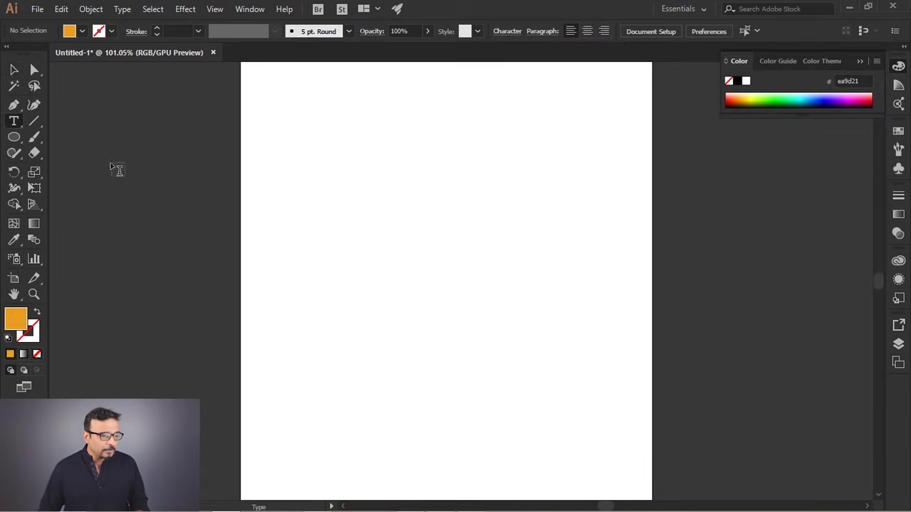
{"action": "left_click", "coordinate": [342, 237]}
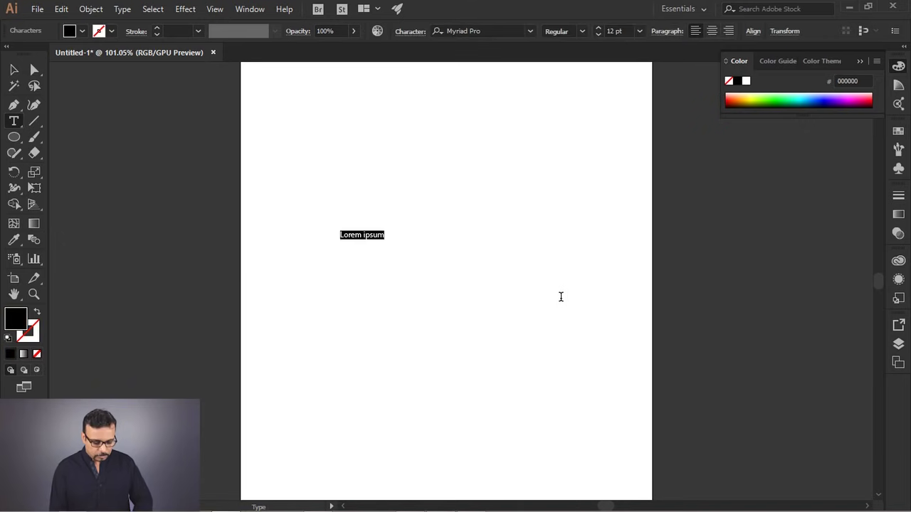
{"action": "type", "text": "q"}
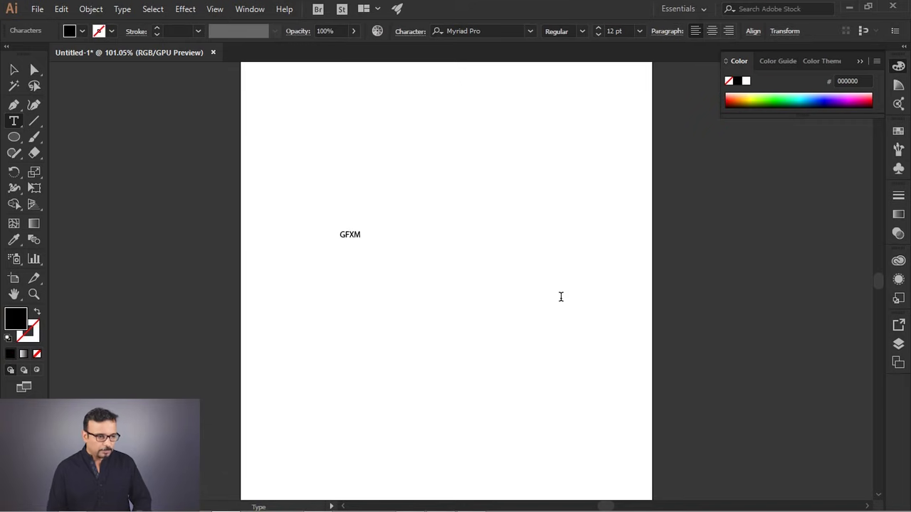
{"action": "key", "text": "Escape"}
{"action": "left_click_drag", "start_coordinate": [363, 228], "coordinate": [490, 175]}
{"action": "left_click_drag", "start_coordinate": [437, 204], "coordinate": [451, 235]}
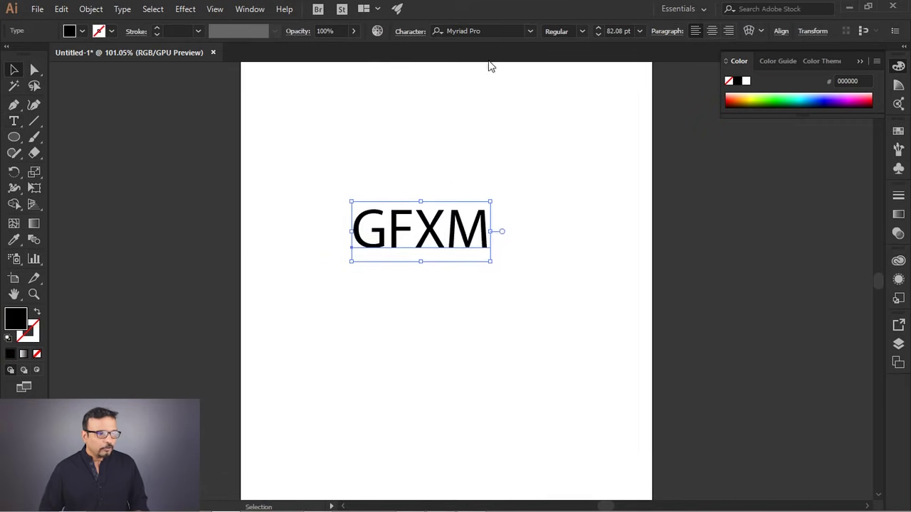
- Set the GFXM text to Futura Md BT Bold and fill it blue
{"action": "left_click", "coordinate": [512, 32]}
{"action": "type", "text": "f"}
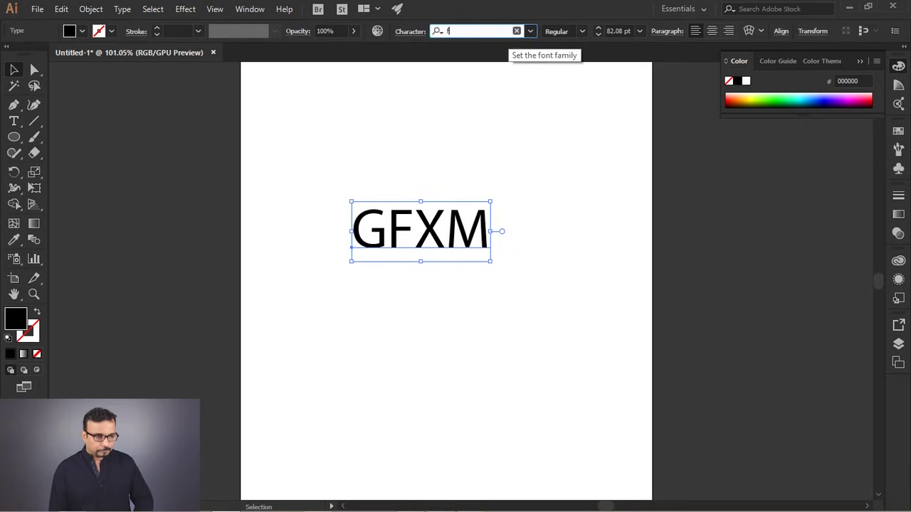
{"action": "type", "text": "utur"}
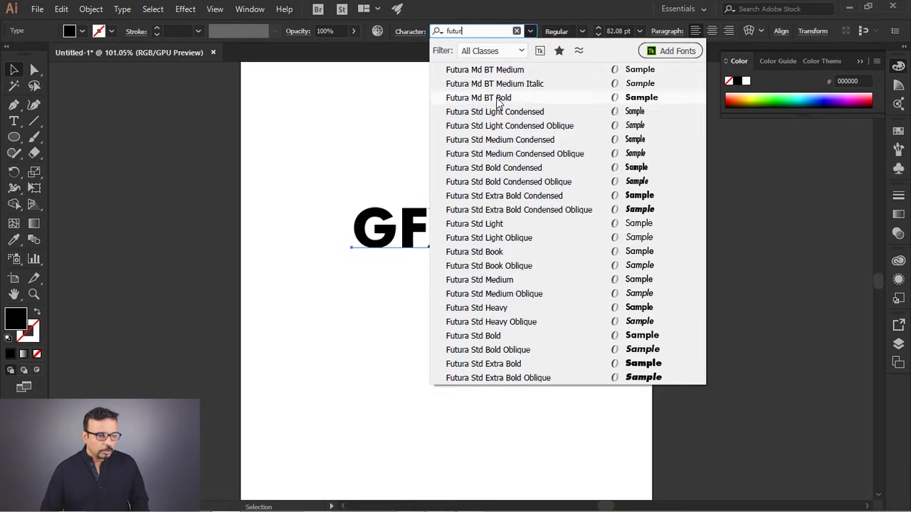
{"action": "left_click", "coordinate": [498, 98]}
{"action": "left_click_drag", "start_coordinate": [471, 230], "coordinate": [461, 238]}
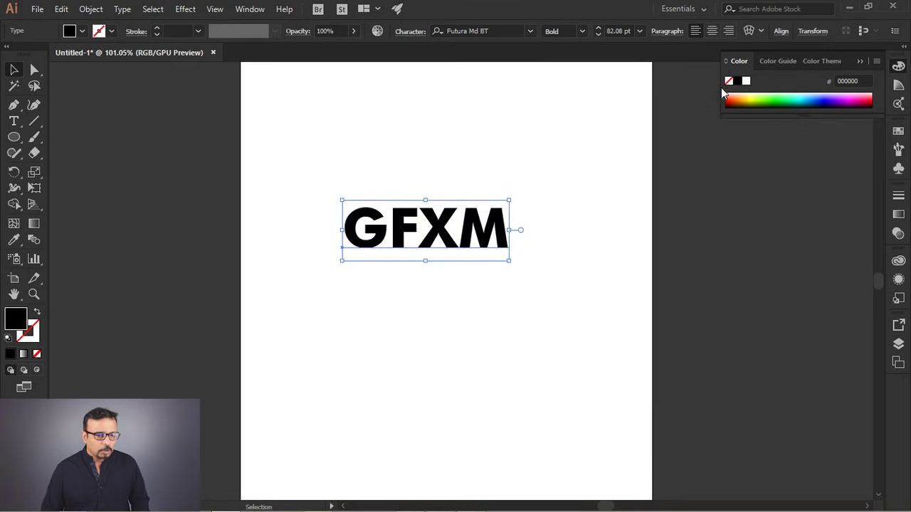
{"action": "left_click", "coordinate": [818, 91]}
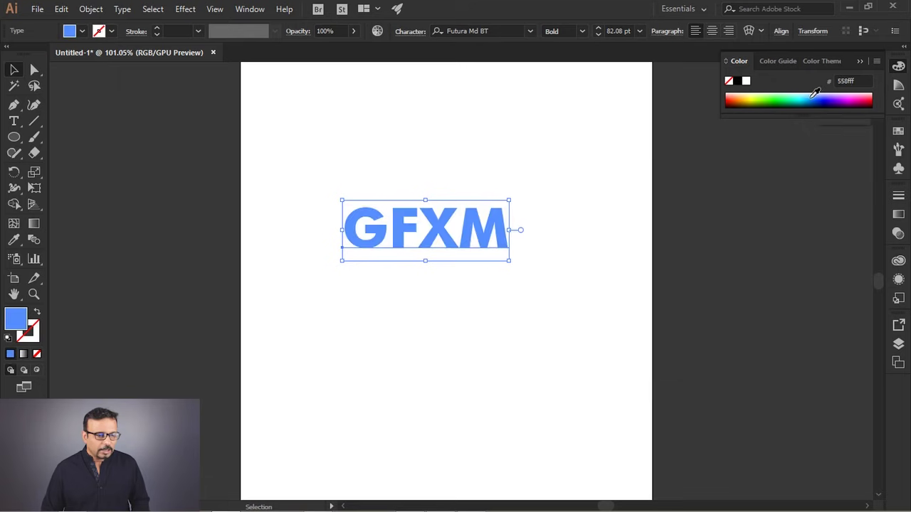
- Convert the GFXM text to outlines and nudge the lettering slightly down and right
{"action": "right_click", "coordinate": [412, 230]}
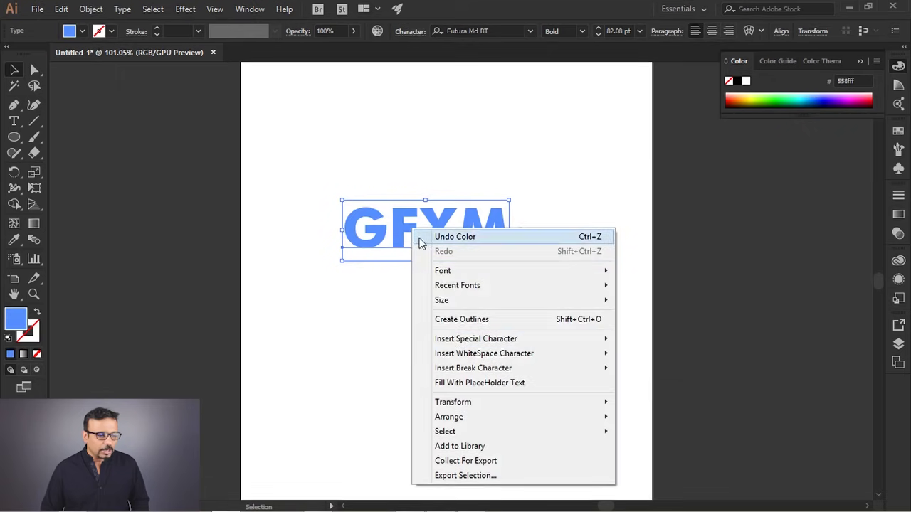
{"action": "left_click", "coordinate": [469, 319]}
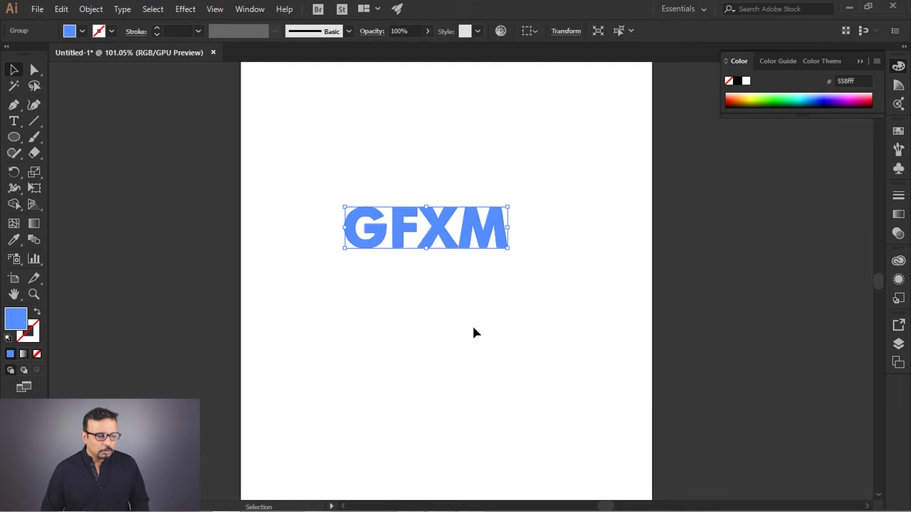
{"action": "left_click", "coordinate": [472, 324]}
{"action": "left_click_drag", "start_coordinate": [437, 226], "coordinate": [442, 244]}
{"action": "left_click", "coordinate": [185, 9]}
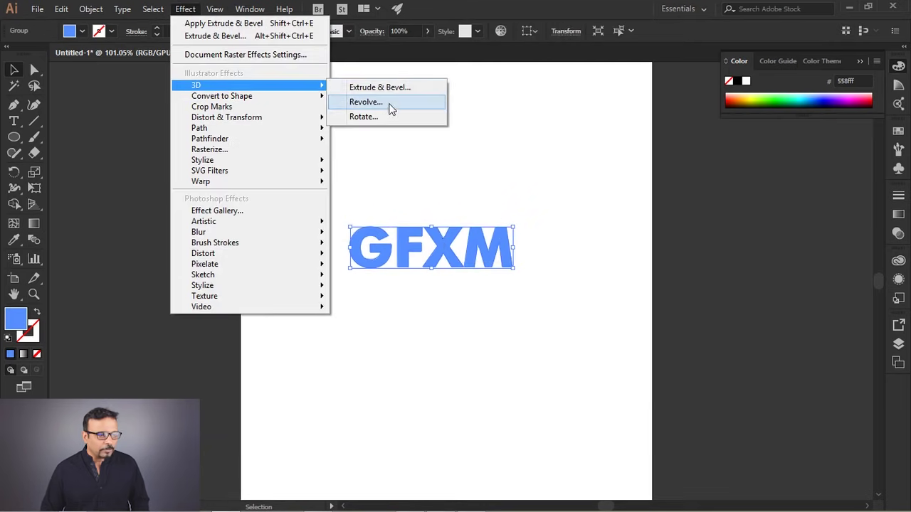
- Preview a 3D extrusion of GFXM and raise the perspective to 133°
{"action": "left_click", "coordinate": [388, 87]}
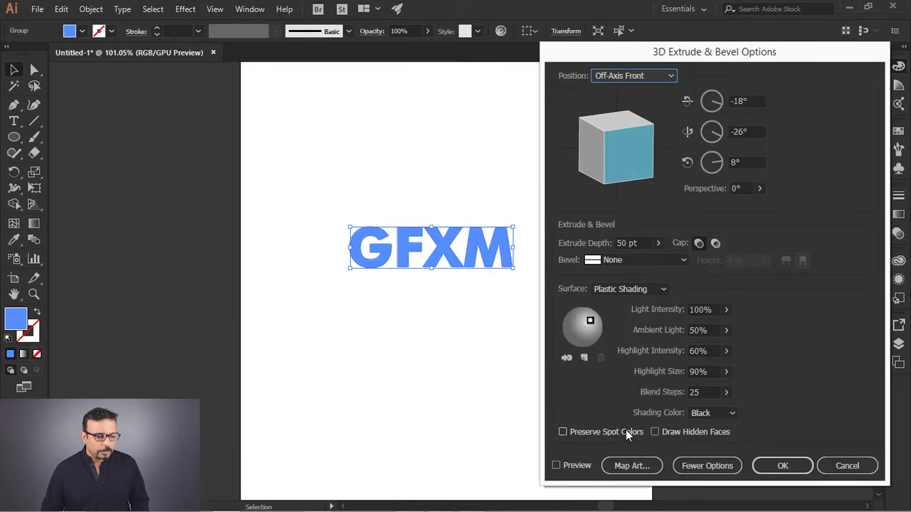
{"action": "left_click", "coordinate": [556, 466]}
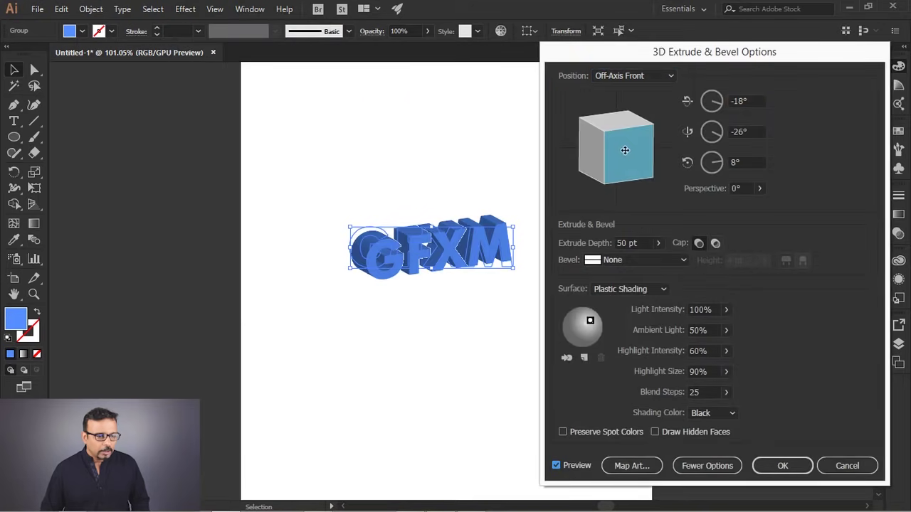
{"action": "left_click", "coordinate": [759, 188]}
{"action": "left_click_drag", "start_coordinate": [729, 204], "coordinate": [756, 205]}
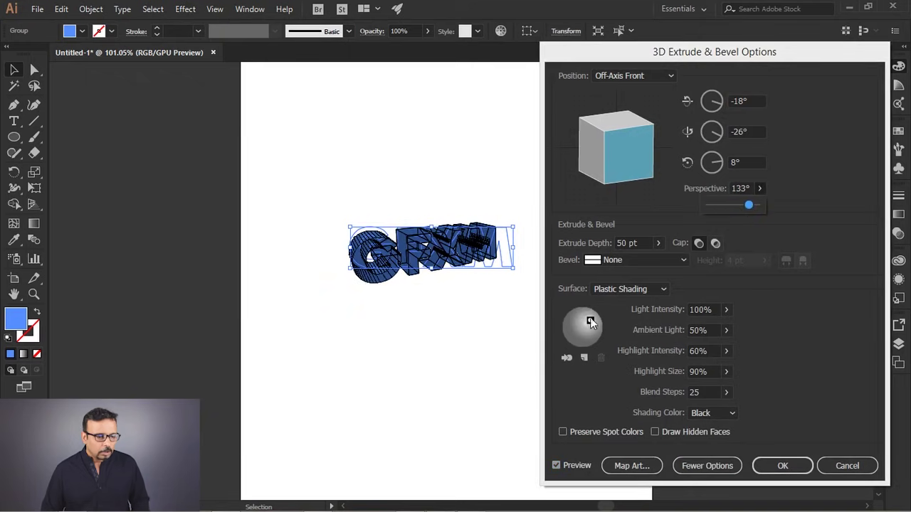
- Add a second upper-left light, lower light intensity to 79%, and apply the extrusion
{"action": "left_click_drag", "start_coordinate": [590, 321], "coordinate": [598, 332]}
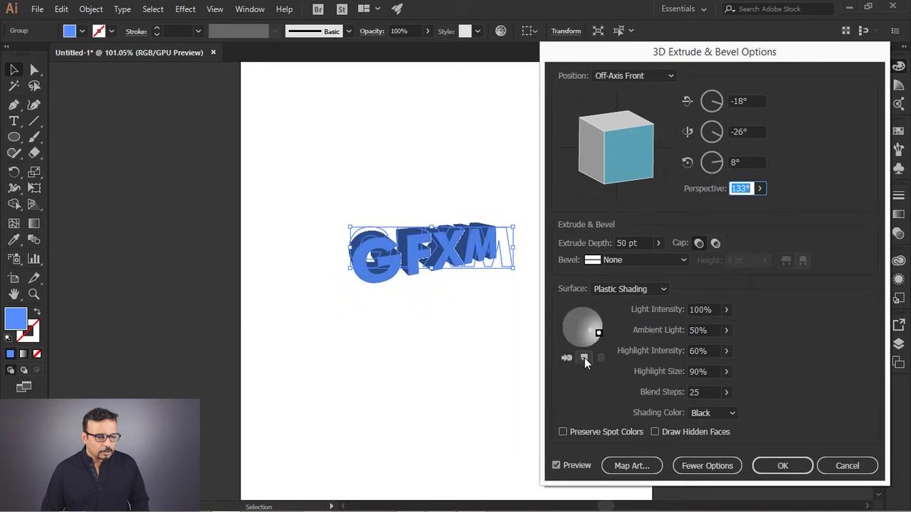
{"action": "left_click", "coordinate": [584, 358]}
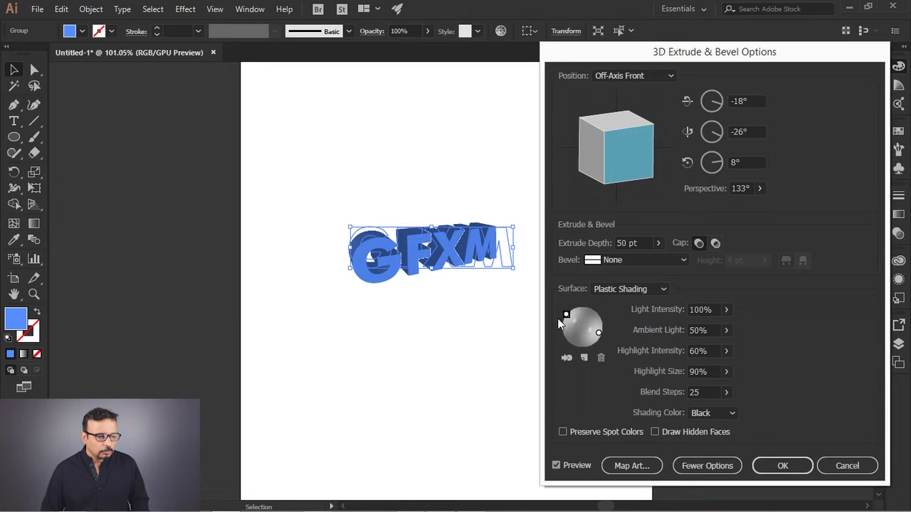
{"action": "left_click_drag", "start_coordinate": [566, 338], "coordinate": [568, 316]}
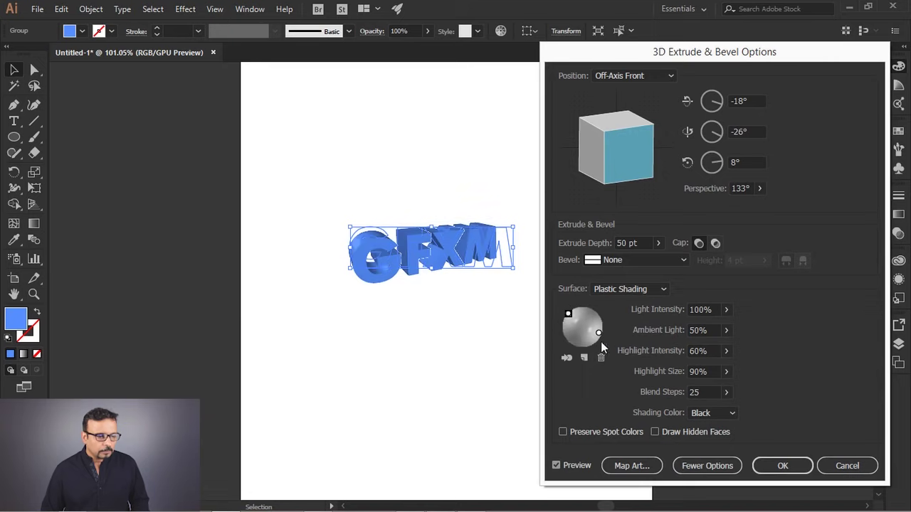
{"action": "left_click", "coordinate": [726, 309]}
{"action": "left_click_drag", "start_coordinate": [718, 325], "coordinate": [715, 328]}
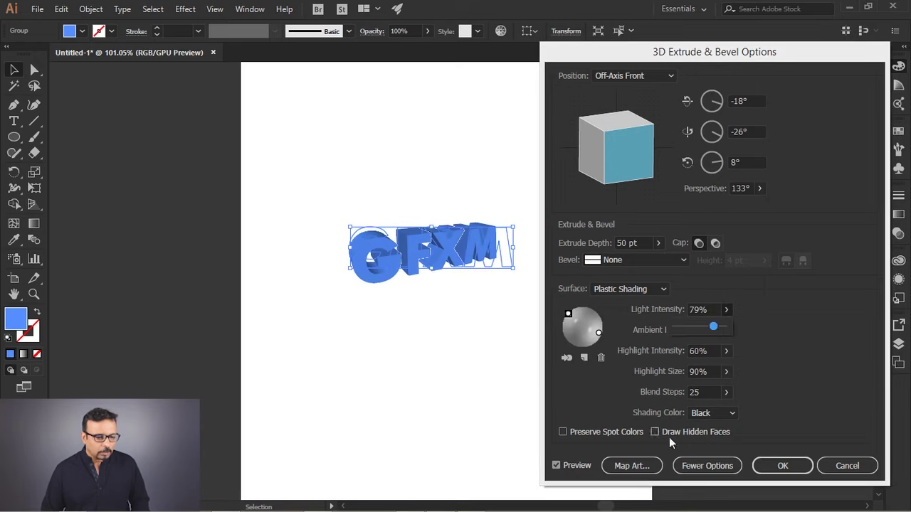
{"action": "left_click", "coordinate": [775, 467]}
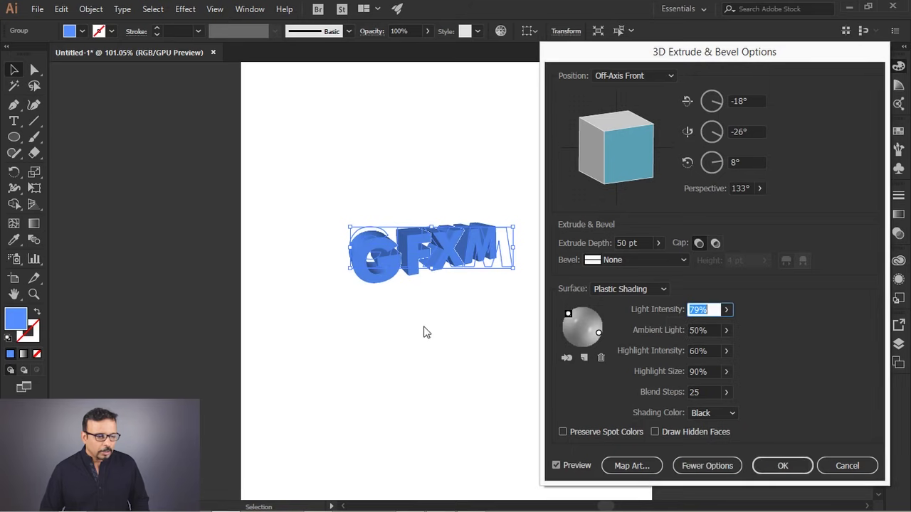
{"action": "left_click", "coordinate": [781, 466]}
- Zoom in to inspect the extruded GFXM letters, then nudge them into a new position
{"action": "left_click", "coordinate": [433, 302]}
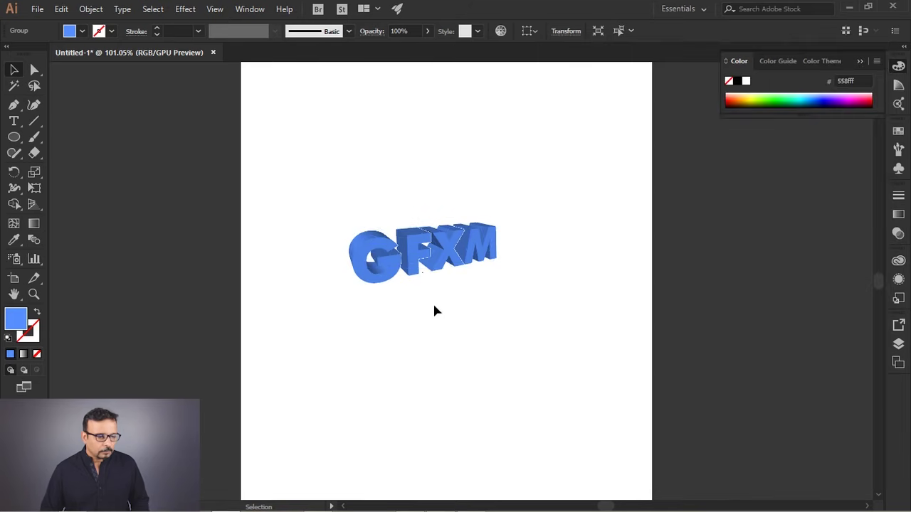
{"action": "scroll", "coordinate": [403, 246], "scroll_direction": "up", "scroll_amount": 1}
{"action": "scroll", "coordinate": [403, 247], "scroll_direction": "up", "scroll_amount": 2}
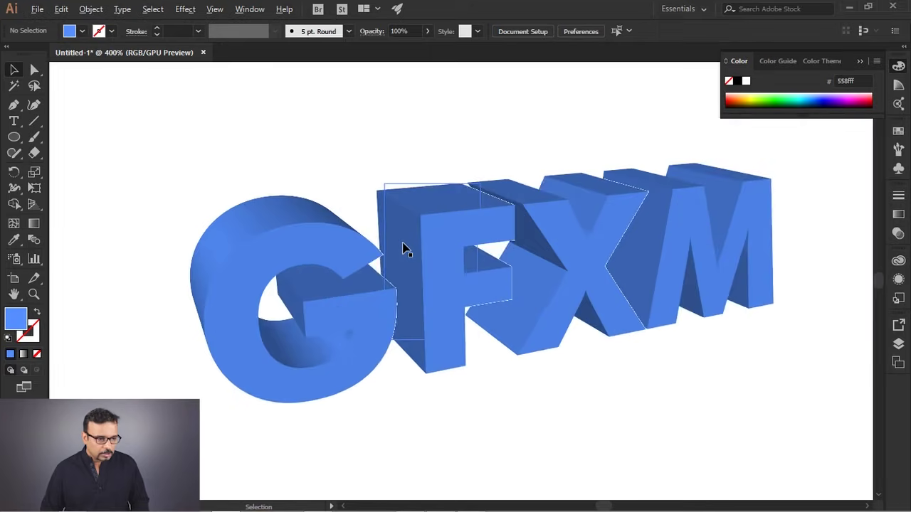
{"action": "scroll", "coordinate": [406, 249], "scroll_direction": "up", "scroll_amount": 1}
{"action": "scroll", "coordinate": [410, 252], "scroll_direction": "up", "scroll_amount": 1}
{"action": "scroll", "coordinate": [632, 293], "scroll_direction": "down", "scroll_amount": 2}
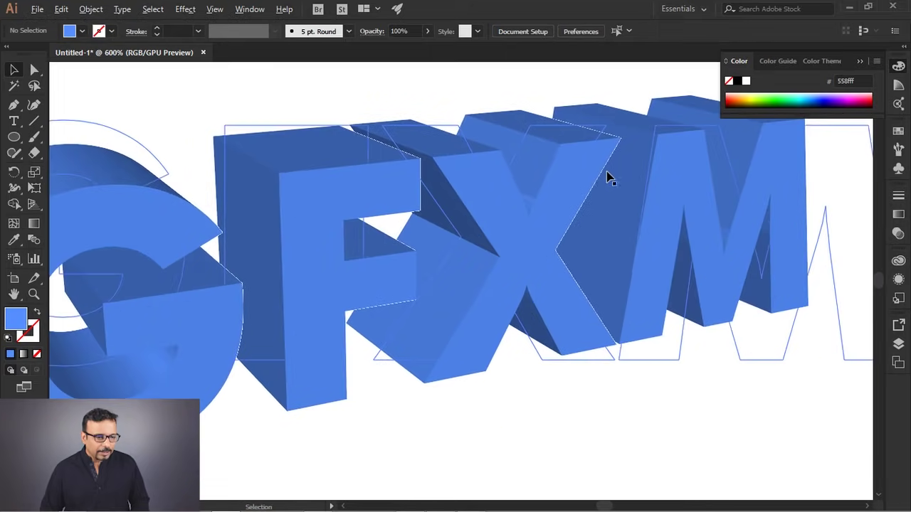
{"action": "scroll", "coordinate": [605, 178], "scroll_direction": "up", "scroll_amount": 5}
{"action": "scroll", "coordinate": [530, 171], "scroll_direction": "down", "scroll_amount": 1}
{"action": "scroll", "coordinate": [512, 195], "scroll_direction": "down", "scroll_amount": 4}
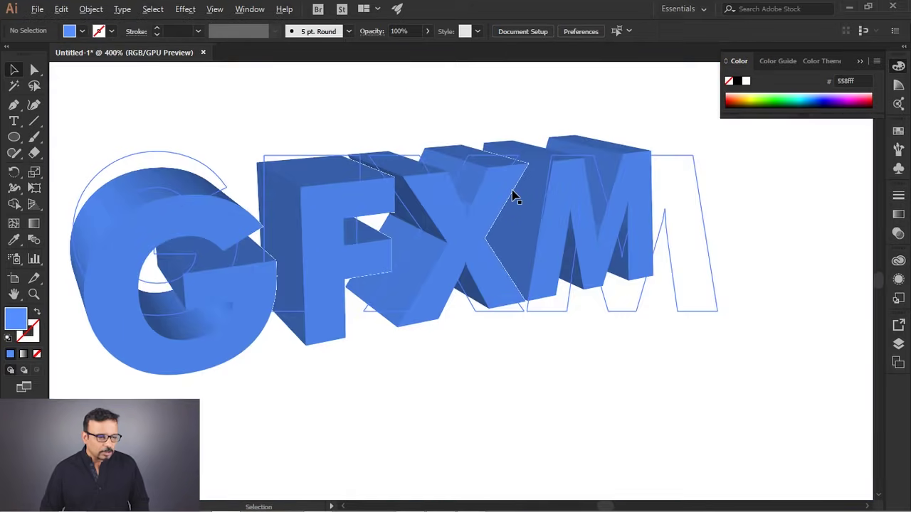
{"action": "left_click_drag", "start_coordinate": [519, 302], "coordinate": [533, 341]}
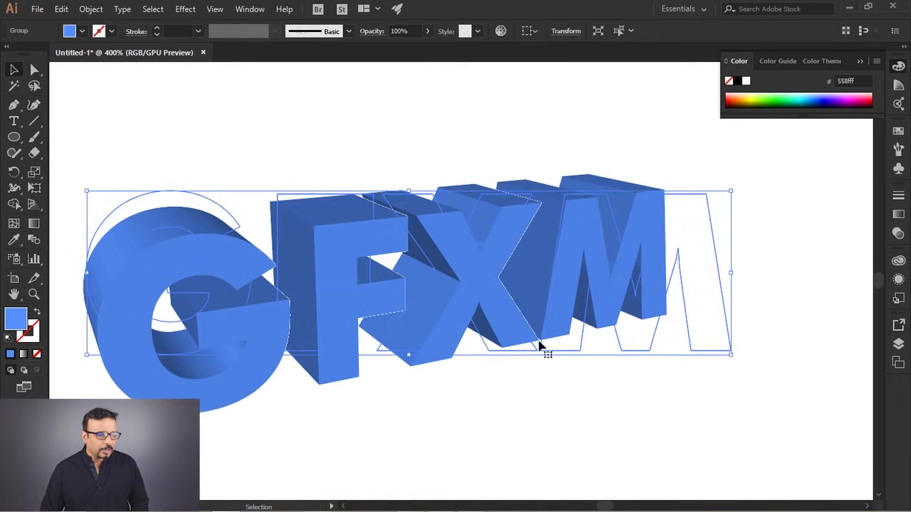
{"action": "left_click", "coordinate": [542, 403]}
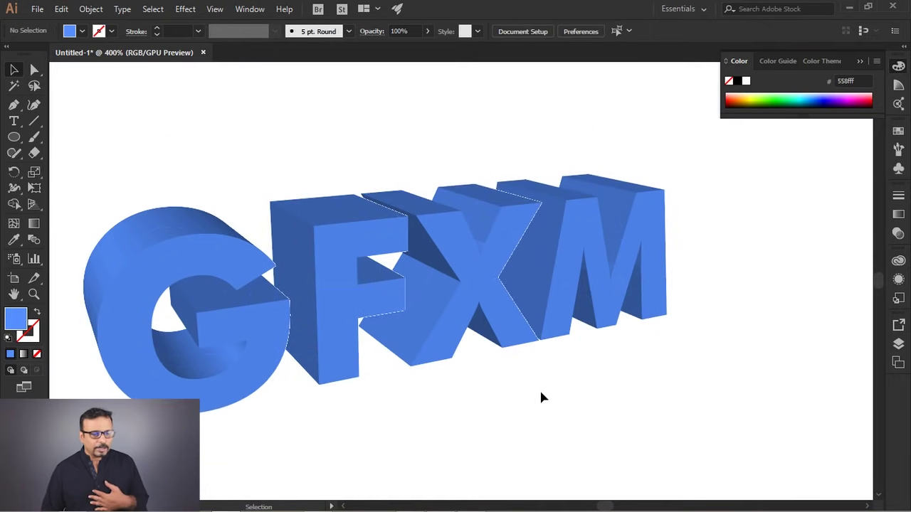
{"action": "left_click_drag", "start_coordinate": [508, 313], "coordinate": [501, 297]}
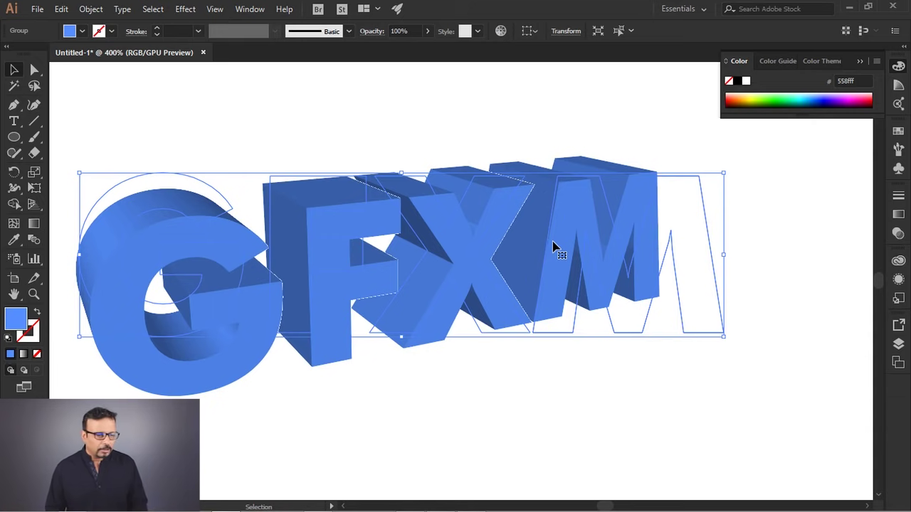
- Delete the GFXM artwork and zoom back out to the empty artboard
{"action": "key", "text": "Delete"}
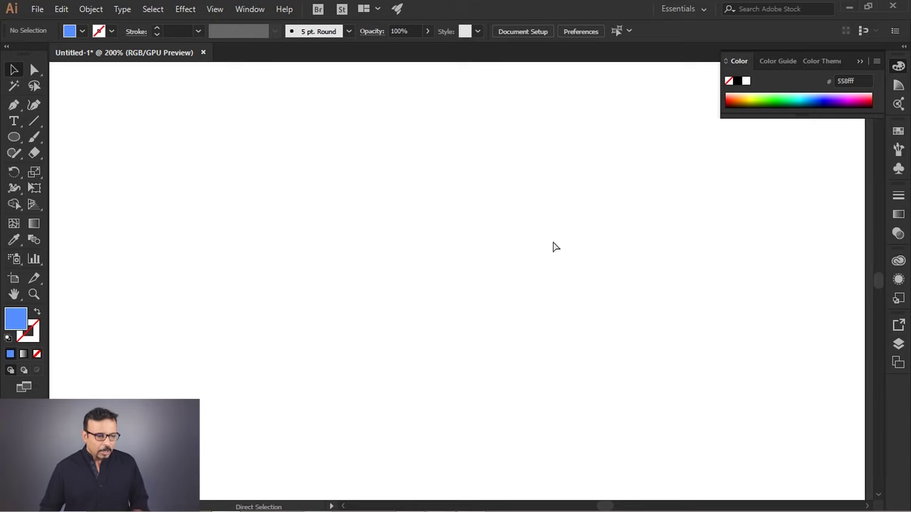
{"action": "key", "text": "ctrl+minus"}
{"action": "key", "text": "ctrl+minus"}
{"action": "key", "text": "ctrl+minus"}
{"action": "left_click_drag", "start_coordinate": [472, 264], "coordinate": [453, 264]}
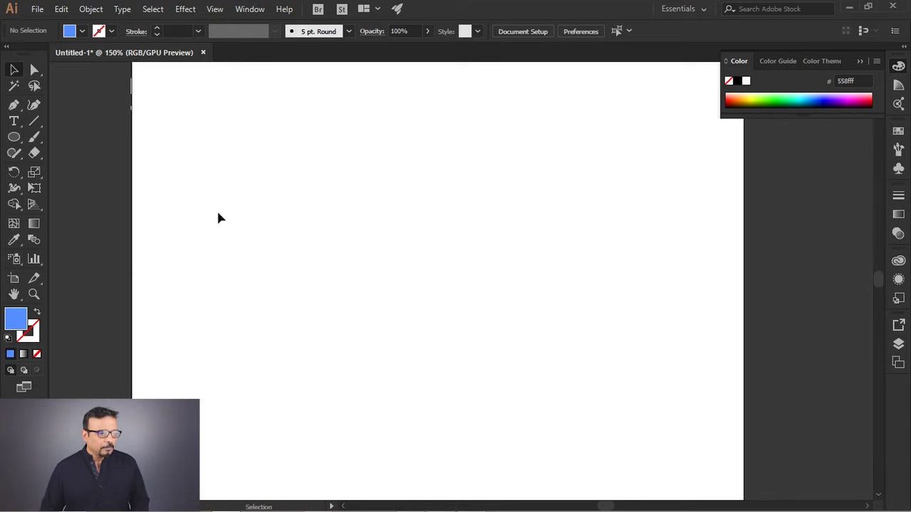
{"action": "left_click", "coordinate": [189, 8]}
{"action": "mouse_move", "coordinate": [213, 85]}
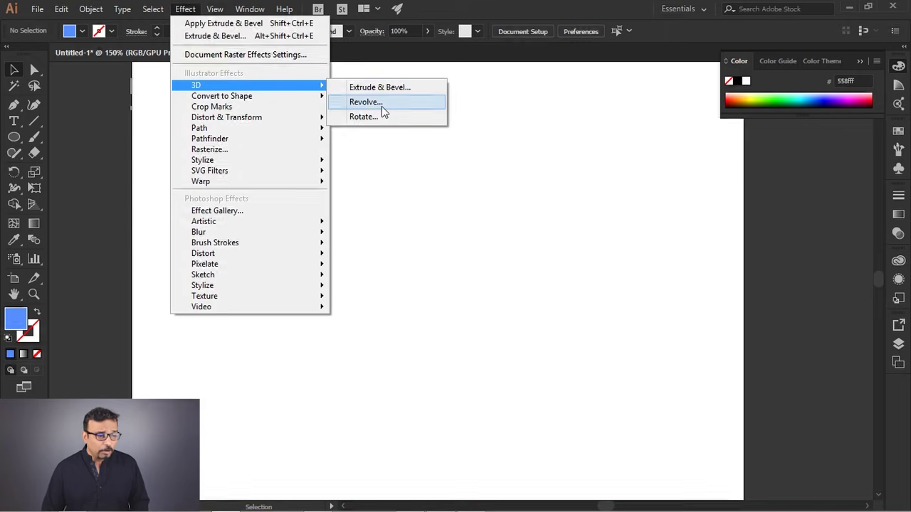
{"action": "left_click", "coordinate": [380, 105]}
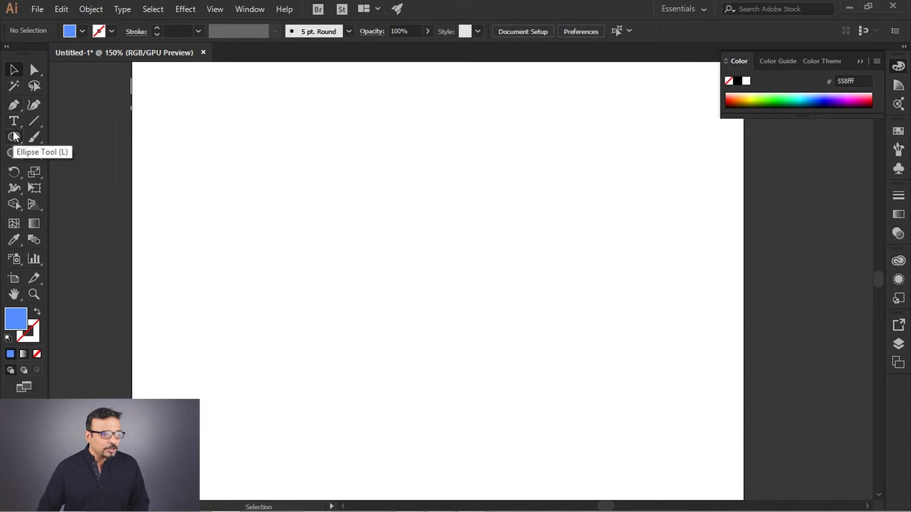
- Draw a closed half-vase profile with the Pen tool: curved S-like side and flat foot
{"action": "left_click", "coordinate": [16, 107]}
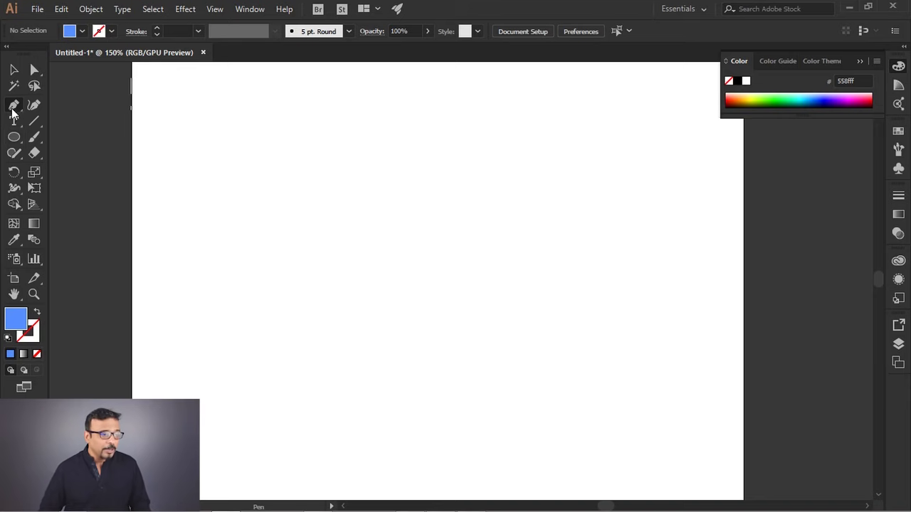
{"action": "left_click", "coordinate": [504, 119]}
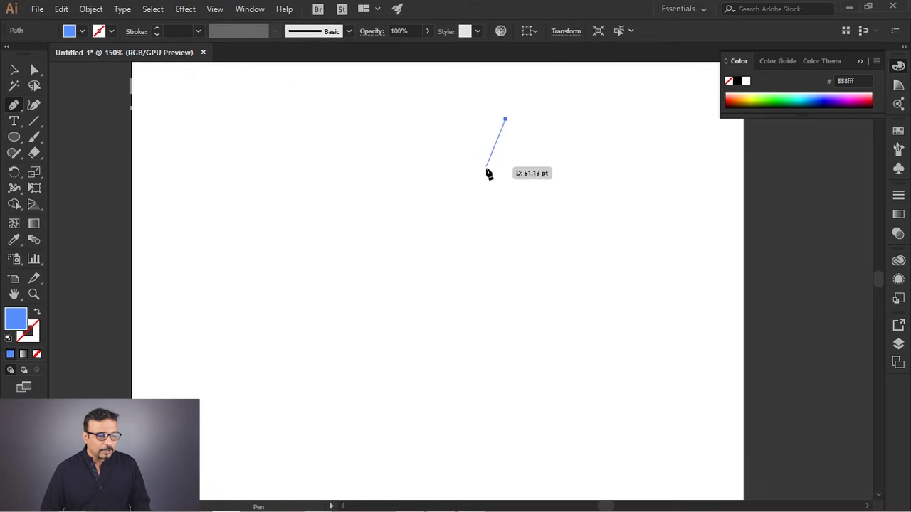
{"action": "left_click_drag", "start_coordinate": [472, 183], "coordinate": [472, 212]}
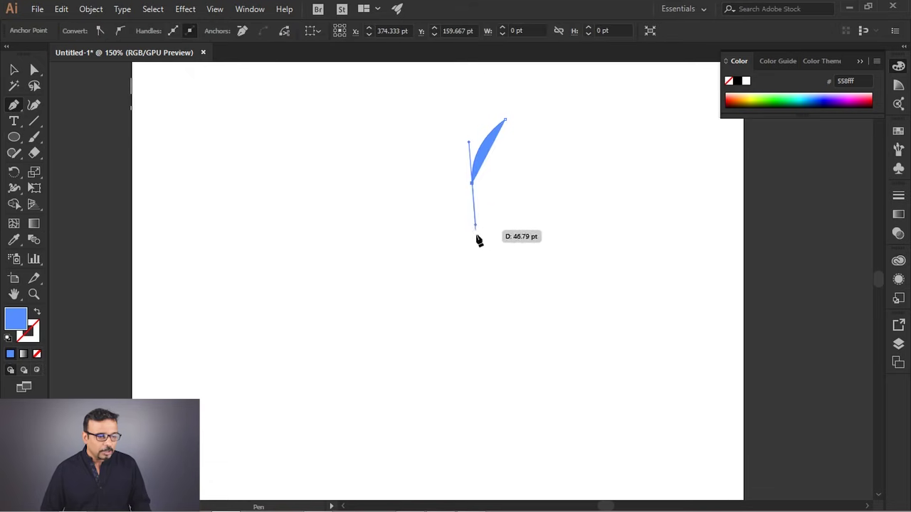
{"action": "left_click_drag", "start_coordinate": [493, 315], "coordinate": [497, 371]}
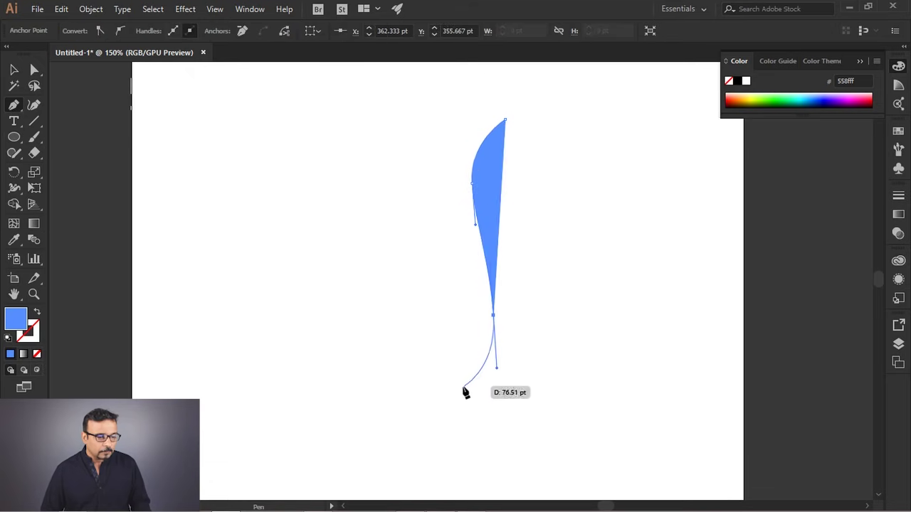
{"action": "left_click_drag", "start_coordinate": [442, 392], "coordinate": [415, 392]}
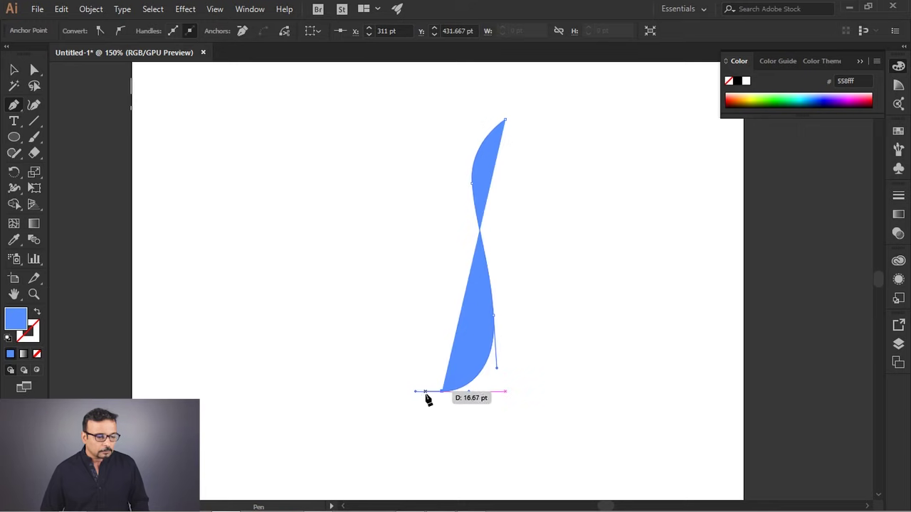
{"action": "left_click_drag", "start_coordinate": [417, 391], "coordinate": [463, 413]}
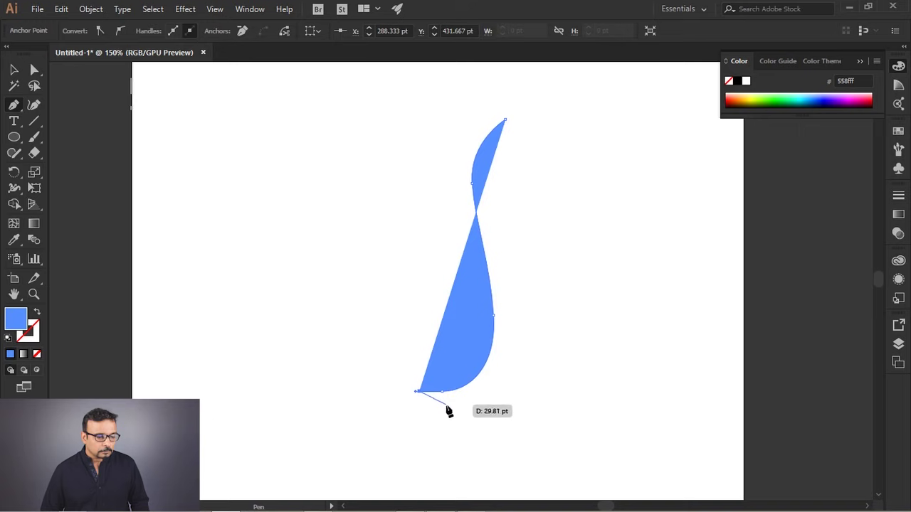
{"action": "left_click", "coordinate": [468, 412]}
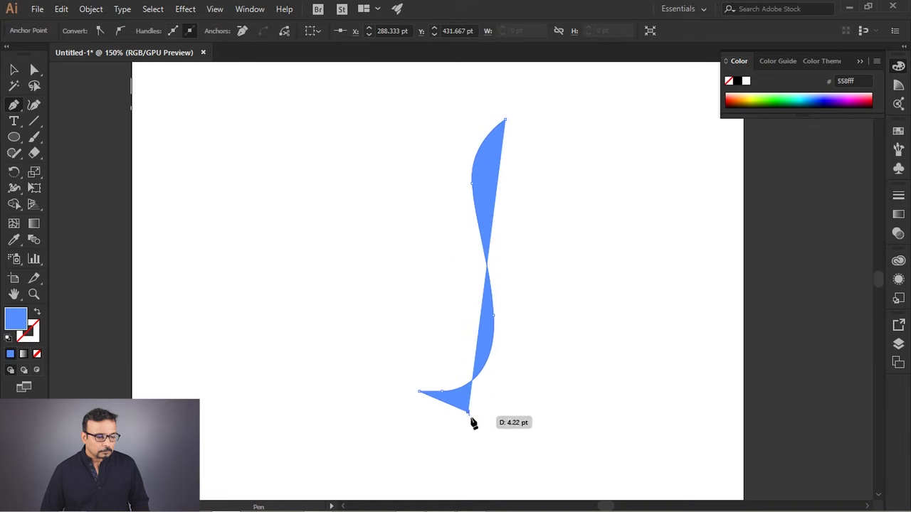
{"action": "left_click", "coordinate": [468, 439]}
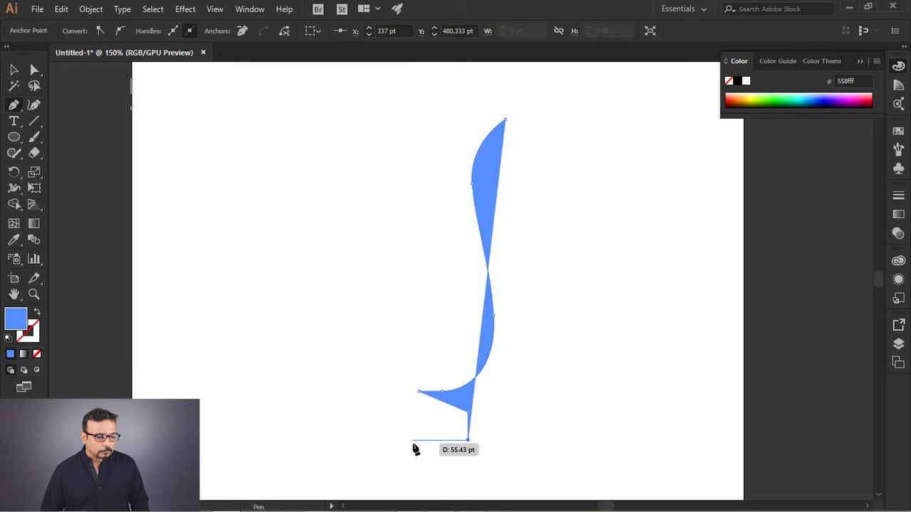
{"action": "left_click", "coordinate": [419, 440]}
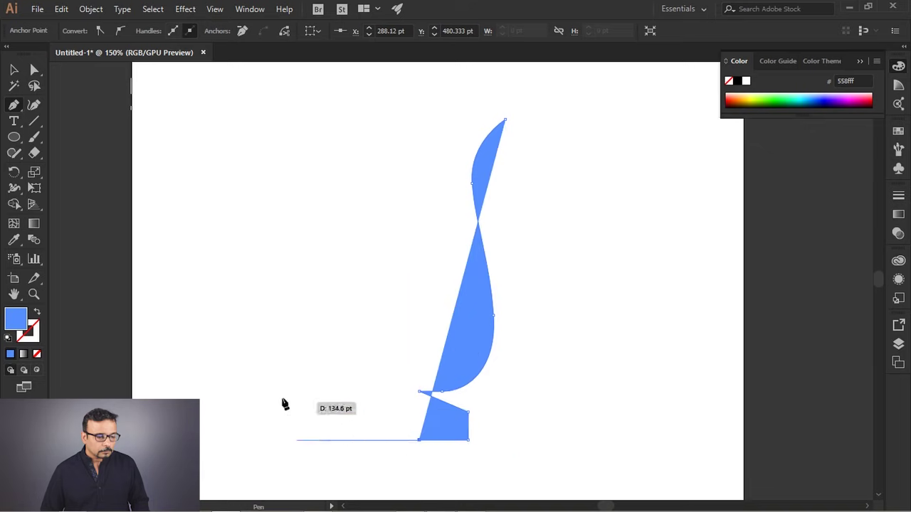
- Finish the path and swap fill and stroke so the profile shows as an outline
{"action": "key", "text": "v"}
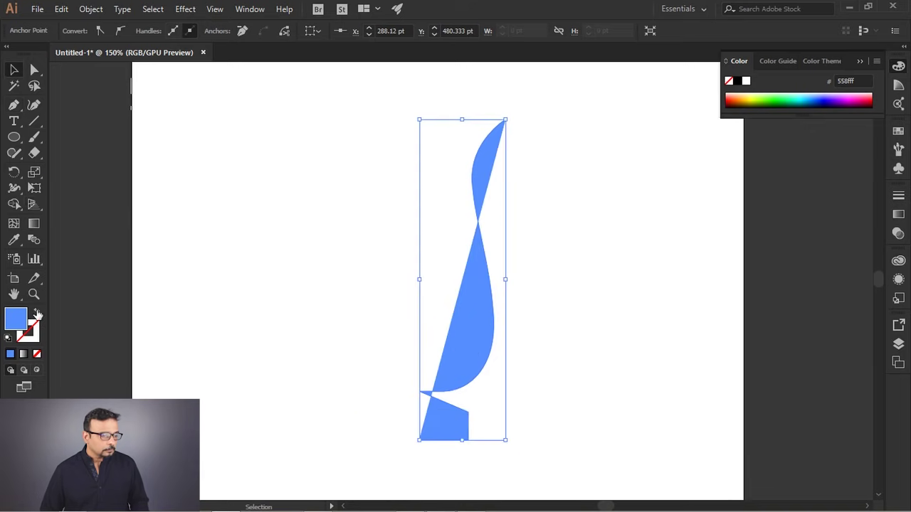
{"action": "left_click", "coordinate": [38, 312]}
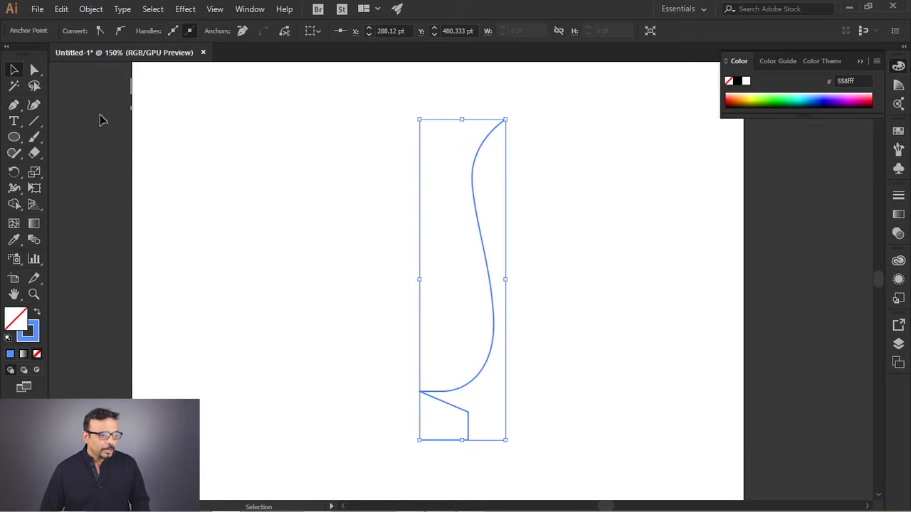
{"action": "left_click", "coordinate": [526, 354]}
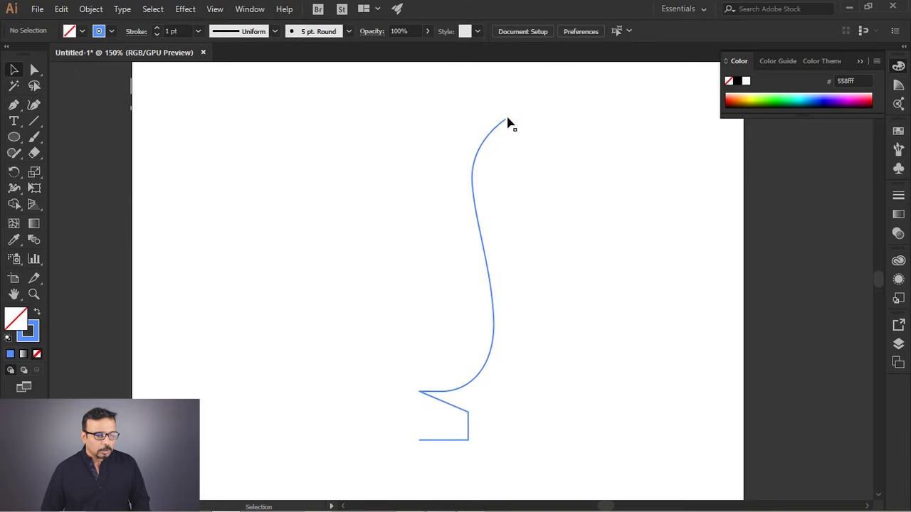
- Raise the bottom edge of the vase foot with Direct Selection, then reselect the whole path
{"action": "key", "text": "a"}
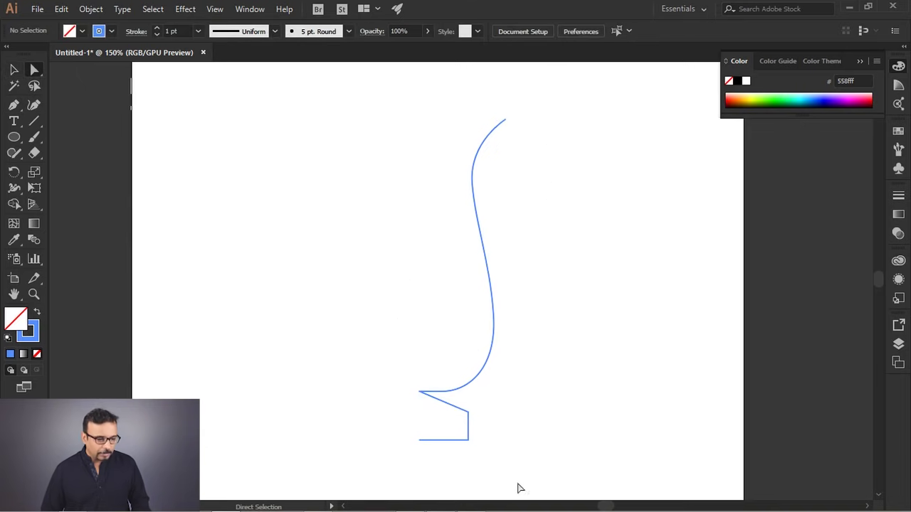
{"action": "left_click", "coordinate": [468, 440]}
{"action": "left_click_drag", "start_coordinate": [468, 441], "coordinate": [468, 424]}
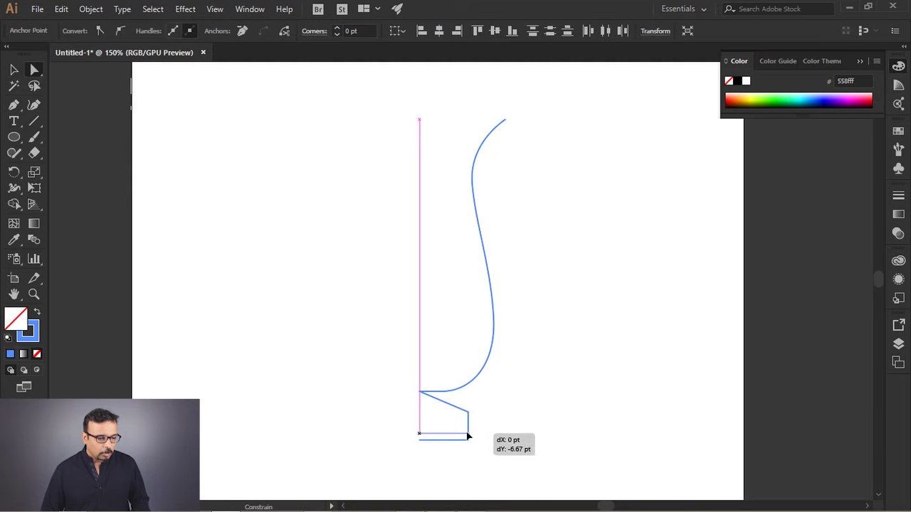
{"action": "left_click", "coordinate": [548, 434]}
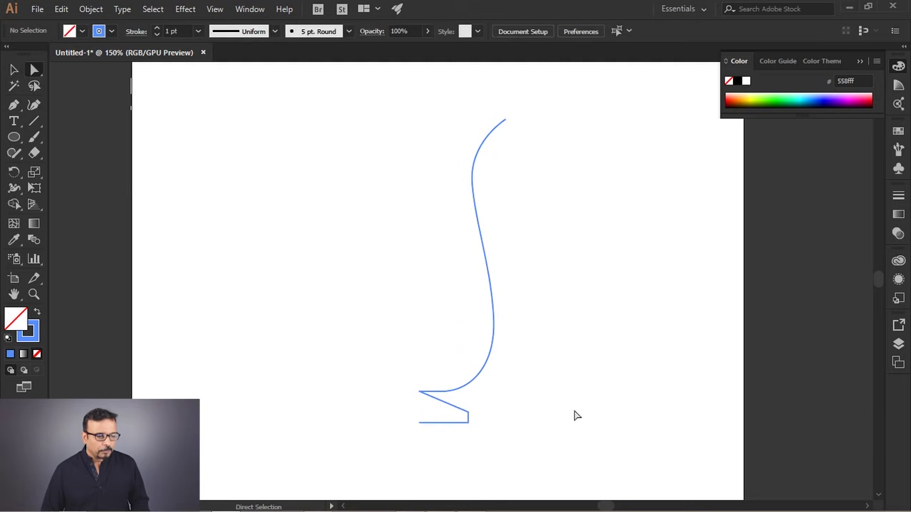
{"action": "left_click_drag", "start_coordinate": [553, 86], "coordinate": [374, 469]}
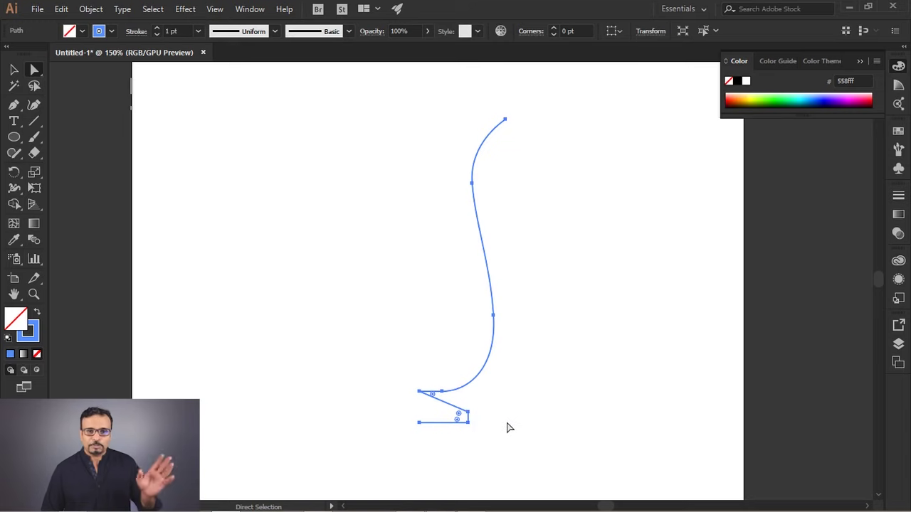
{"action": "left_click", "coordinate": [185, 10]}
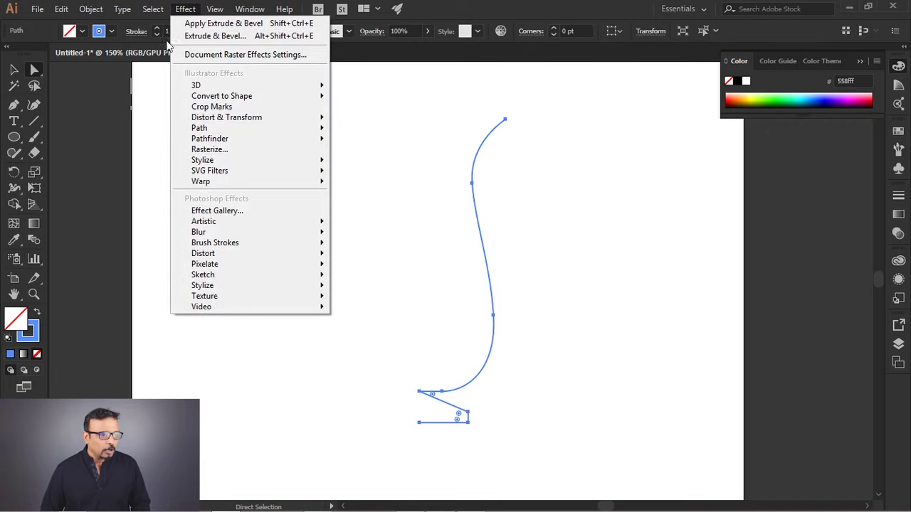
{"action": "mouse_move", "coordinate": [152, 9]}
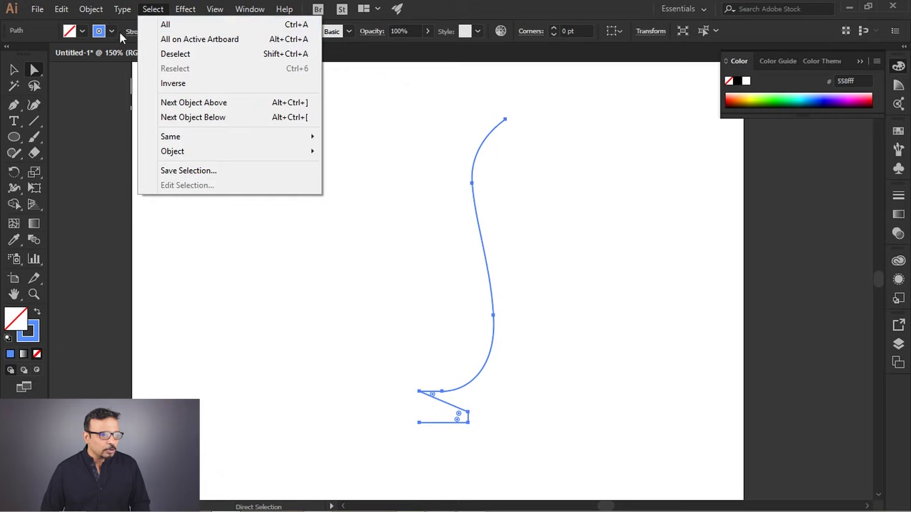
{"action": "left_click", "coordinate": [434, 118]}
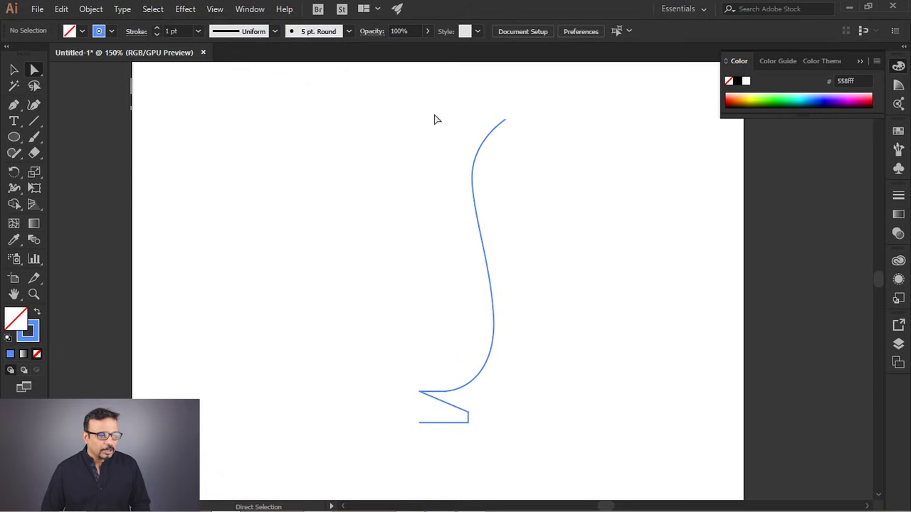
- Give the vase profile an 8 pt stroke with round caps
{"action": "left_click_drag", "start_coordinate": [400, 108], "coordinate": [573, 450]}
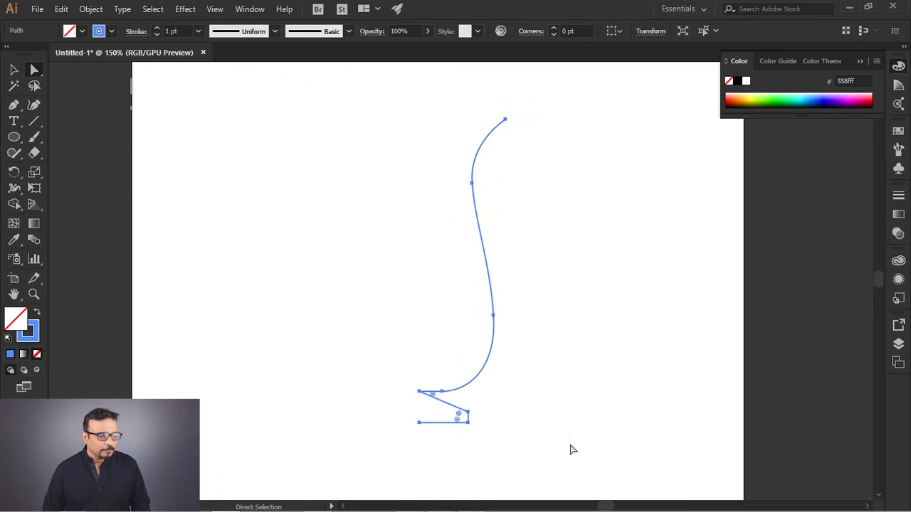
{"action": "left_click", "coordinate": [198, 30]}
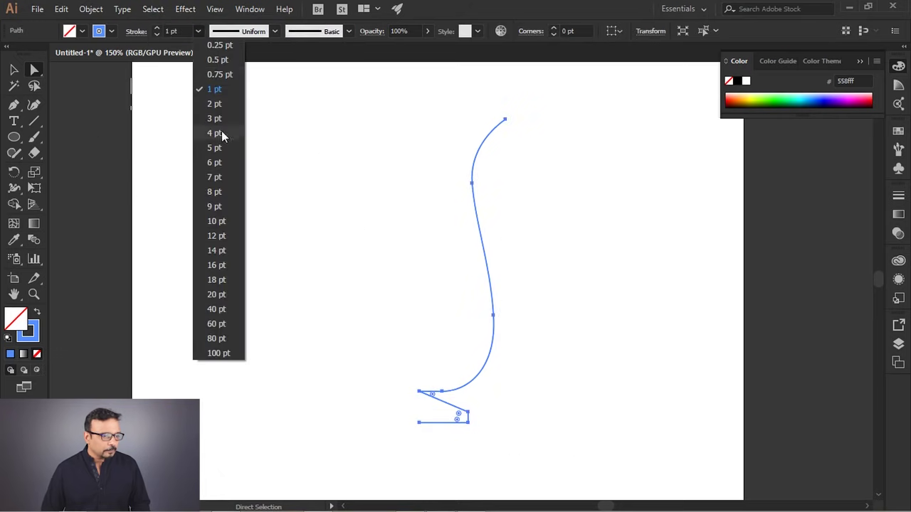
{"action": "left_click", "coordinate": [222, 207]}
{"action": "left_click", "coordinate": [197, 31]}
{"action": "left_click", "coordinate": [214, 188]}
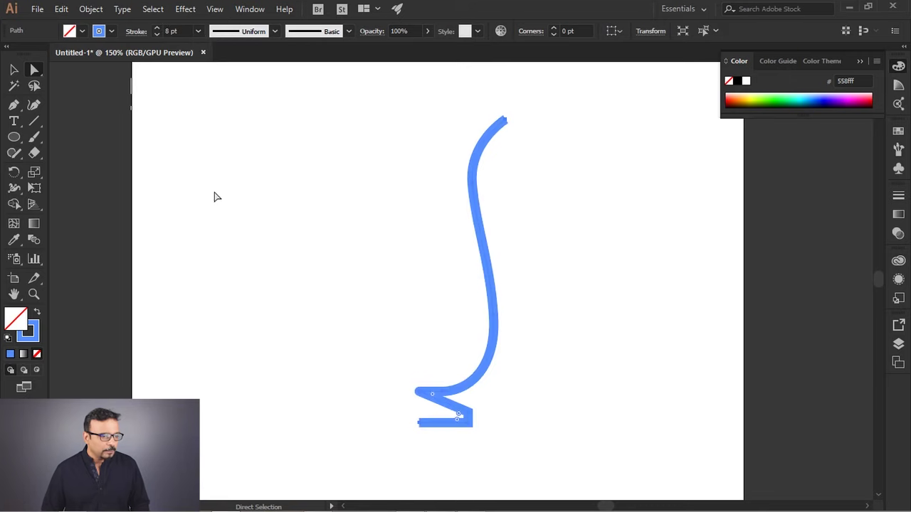
{"action": "left_click", "coordinate": [136, 31]}
{"action": "left_click", "coordinate": [68, 64]}
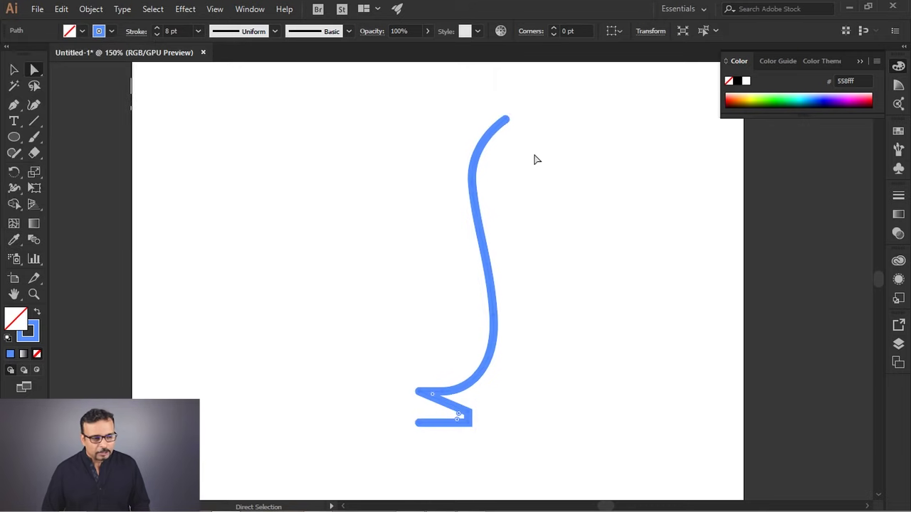
- Reselect the whole profile and give its stroke round joins
{"action": "left_click", "coordinate": [577, 221]}
{"action": "mouse_move", "coordinate": [361, 342]}
{"action": "left_mouse_down"}
{"action": "mouse_move", "coordinate": [394, 412]}
{"action": "mouse_move", "coordinate": [479, 439]}
{"action": "left_mouse_up"}
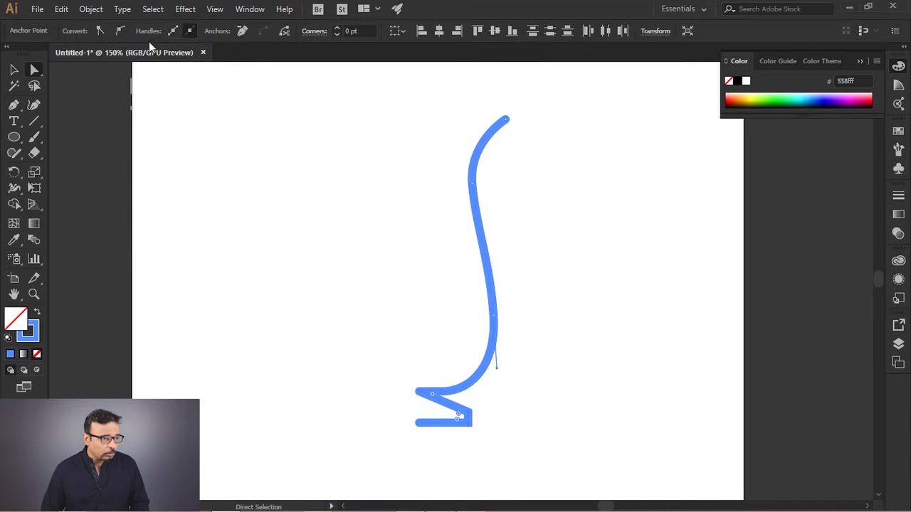
{"action": "left_click", "coordinate": [378, 238]}
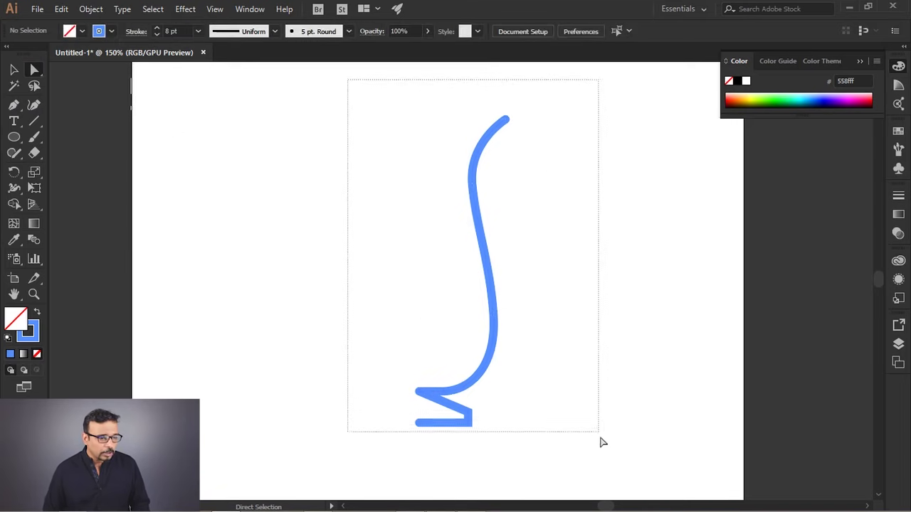
{"action": "left_click_drag", "start_coordinate": [349, 84], "coordinate": [572, 459]}
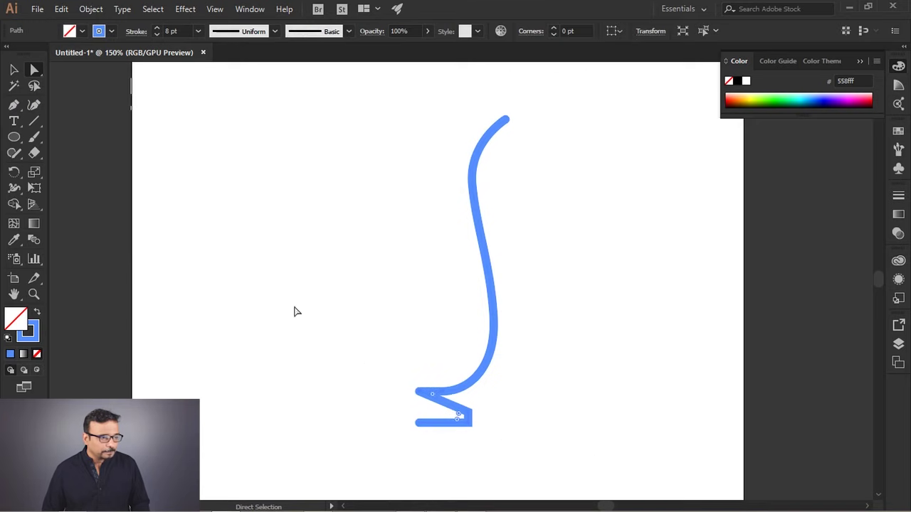
{"action": "left_click", "coordinate": [136, 32]}
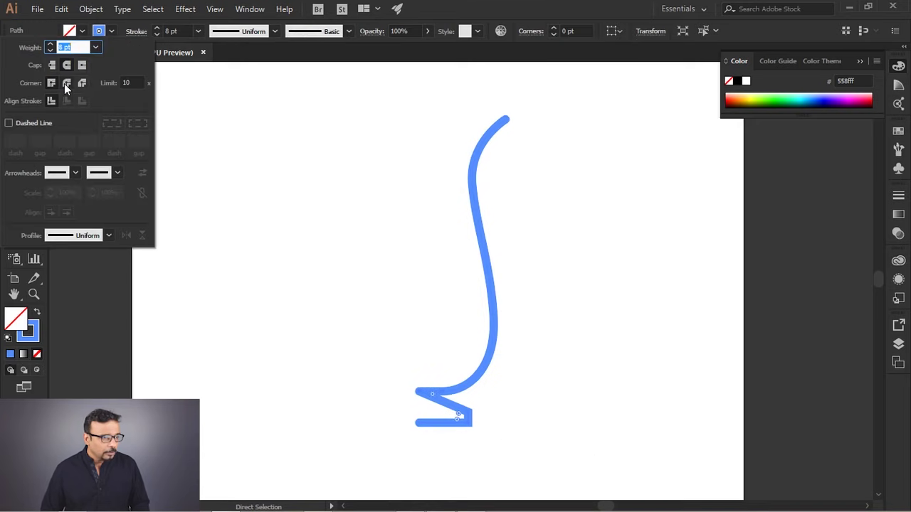
{"action": "left_click", "coordinate": [65, 83]}
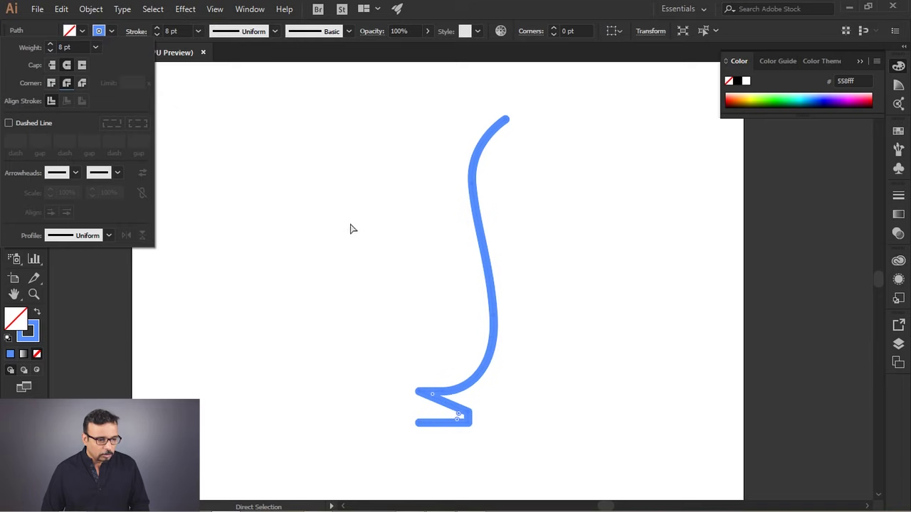
{"action": "left_click", "coordinate": [496, 439]}
{"action": "left_click", "coordinate": [184, 10]}
- Revolve the profile into a 3D vase rotated -5°, -37°, 3° with 82° perspective
{"action": "mouse_move", "coordinate": [196, 85]}
{"action": "left_click", "coordinate": [366, 102]}
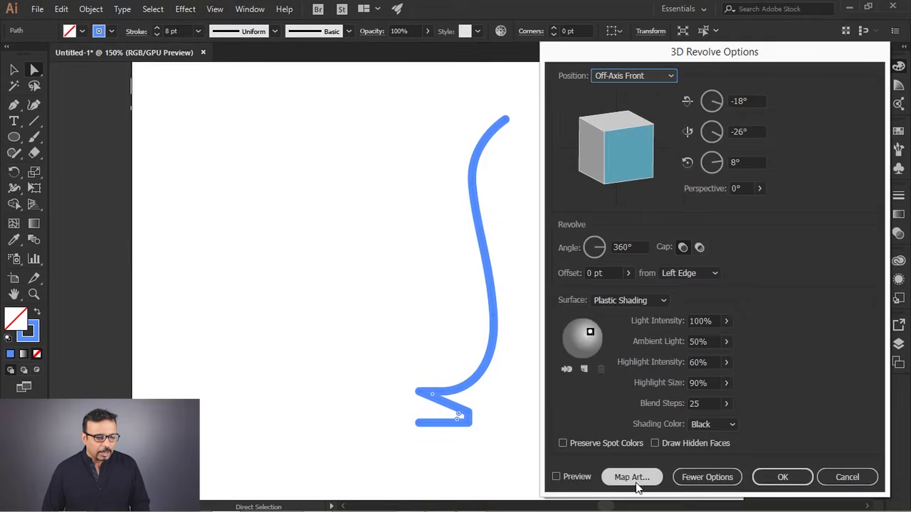
{"action": "left_click", "coordinate": [579, 475]}
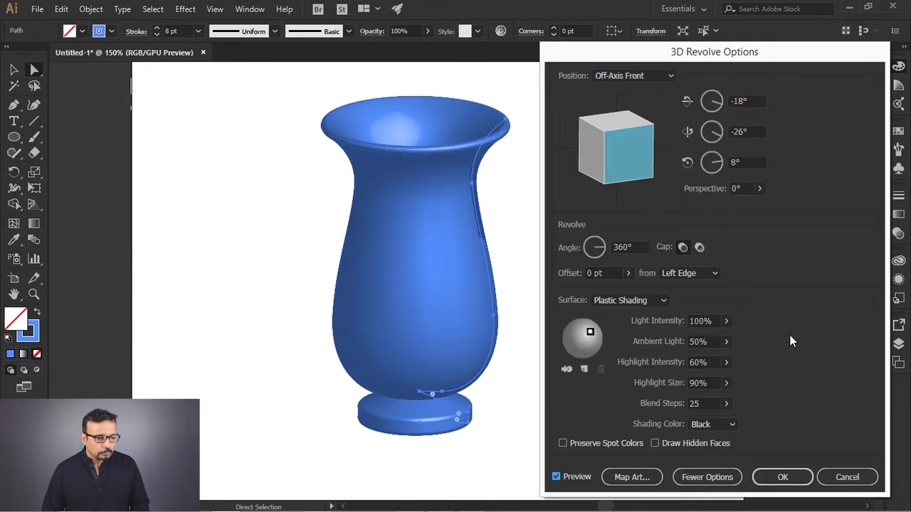
{"action": "mouse_move", "coordinate": [609, 164]}
{"action": "left_mouse_down"}
{"action": "mouse_move", "coordinate": [633, 146]}
{"action": "mouse_move", "coordinate": [594, 142]}
{"action": "mouse_move", "coordinate": [590, 149]}
{"action": "mouse_move", "coordinate": [635, 156]}
{"action": "left_mouse_up"}
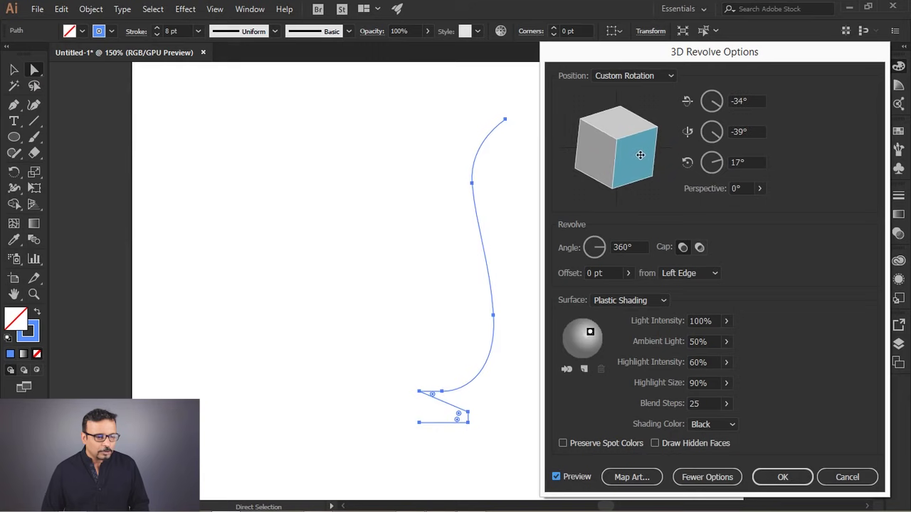
{"action": "left_click", "coordinate": [759, 189]}
{"action": "left_click_drag", "start_coordinate": [710, 207], "coordinate": [732, 208]}
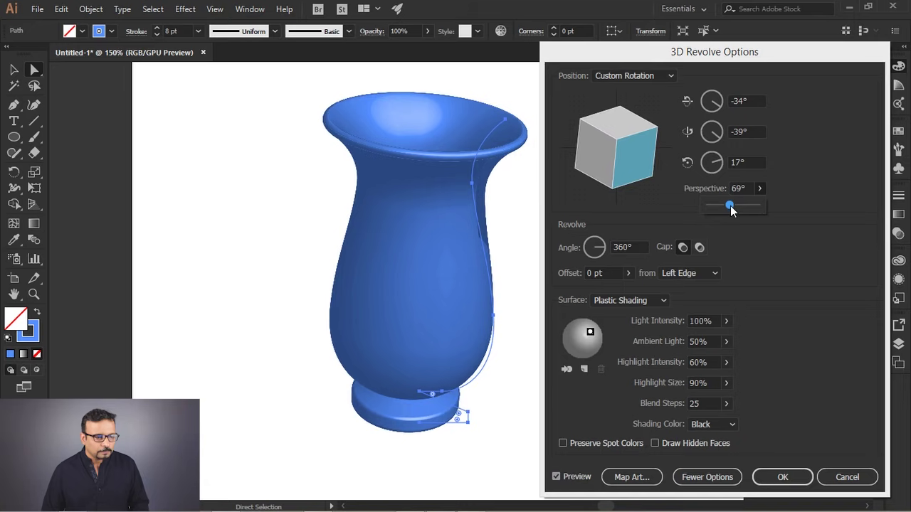
{"action": "left_click_drag", "start_coordinate": [732, 207], "coordinate": [736, 207]}
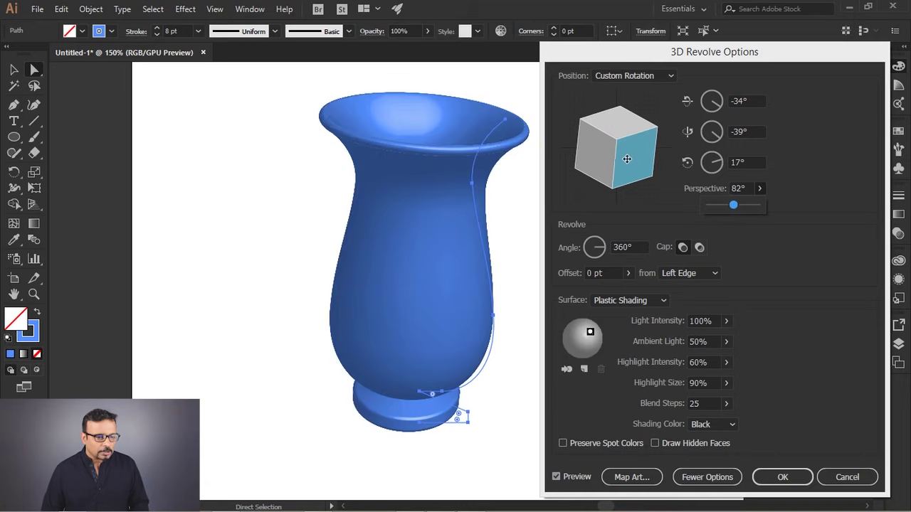
{"action": "left_click_drag", "start_coordinate": [627, 153], "coordinate": [623, 133]}
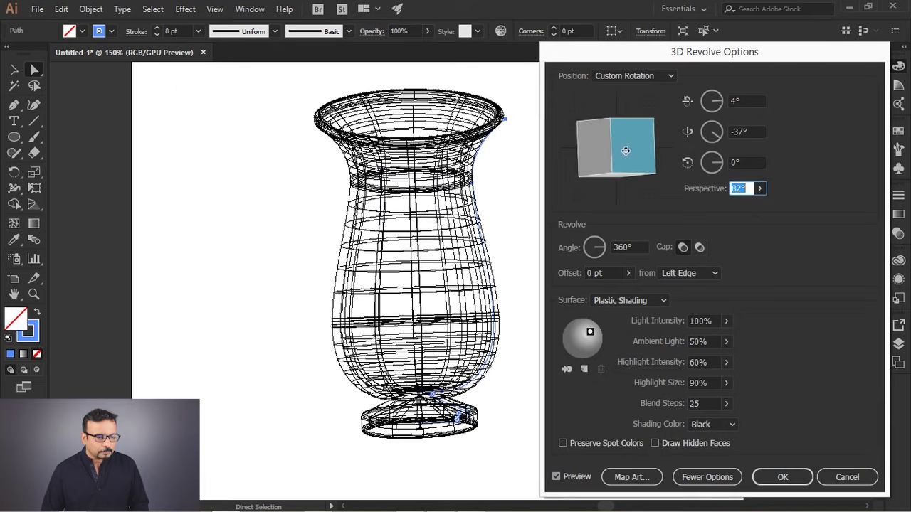
{"action": "left_click_drag", "start_coordinate": [629, 156], "coordinate": [629, 161]}
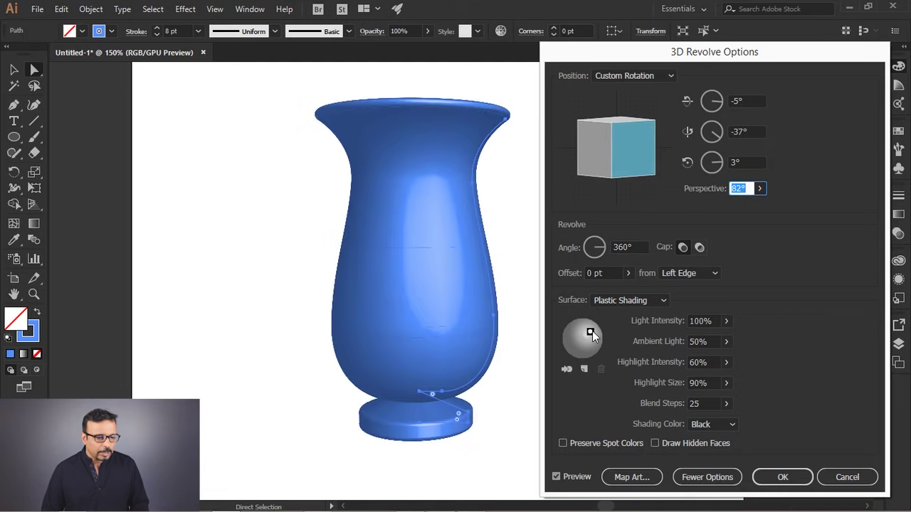
- Shift the main light's highlight and add a second light at the left edge
{"action": "left_click_drag", "start_coordinate": [590, 334], "coordinate": [600, 342]}
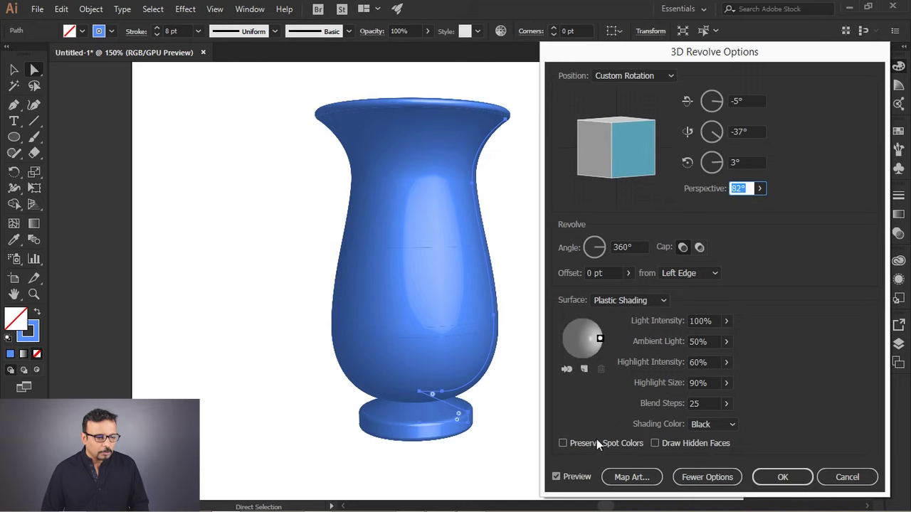
{"action": "left_click", "coordinate": [584, 369]}
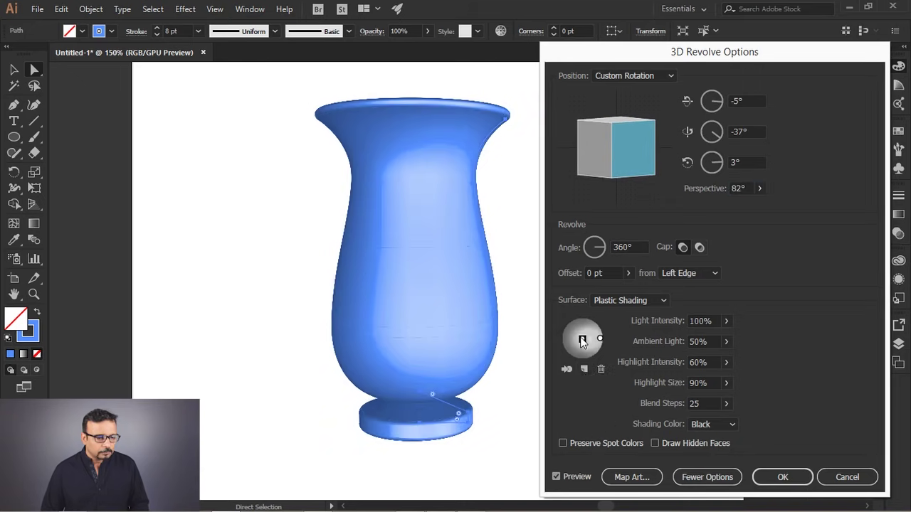
{"action": "left_click_drag", "start_coordinate": [582, 341], "coordinate": [563, 339]}
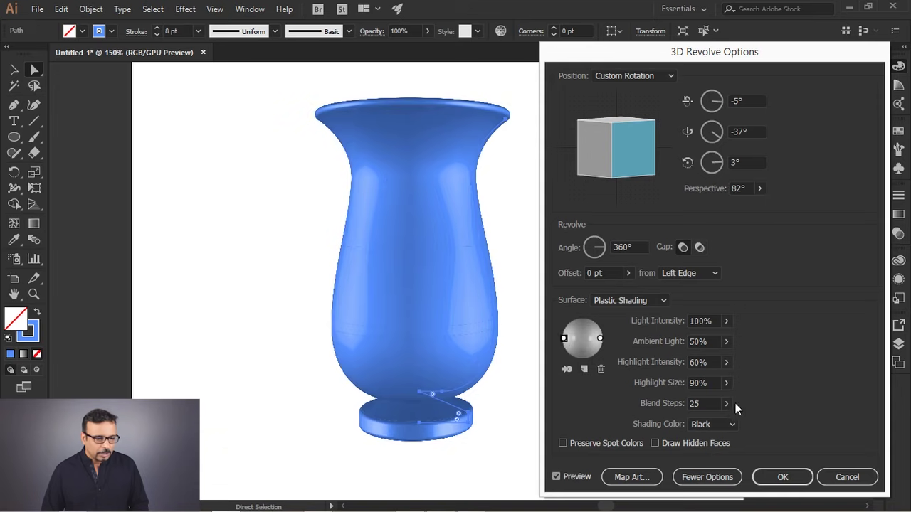
- Raise Blend Steps to 139 for smoother shading and apply the 3D revolve
{"action": "left_click", "coordinate": [725, 404]}
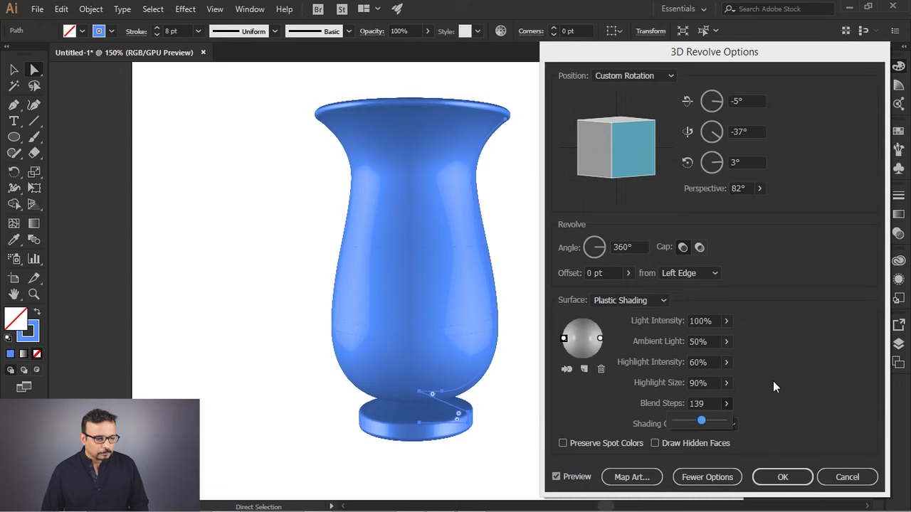
{"action": "left_click", "coordinate": [772, 479]}
{"action": "left_click", "coordinate": [772, 477]}
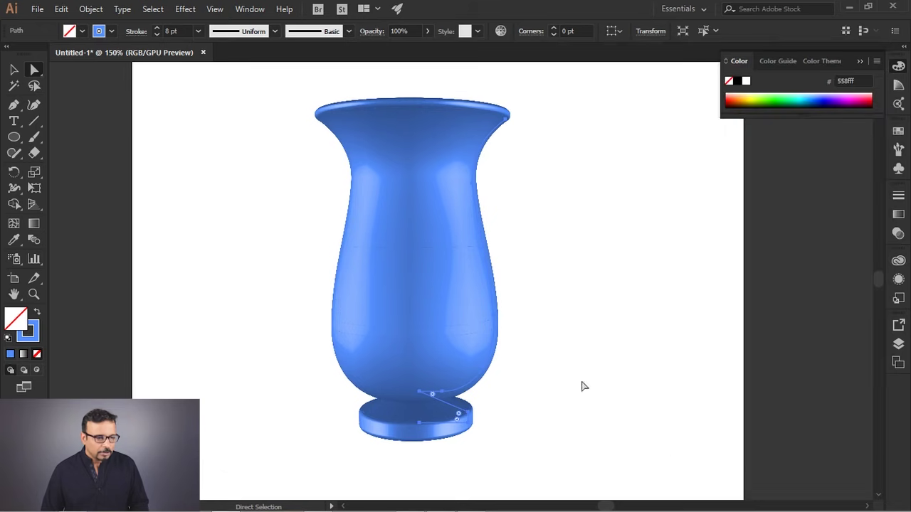
{"action": "left_click", "coordinate": [610, 241]}
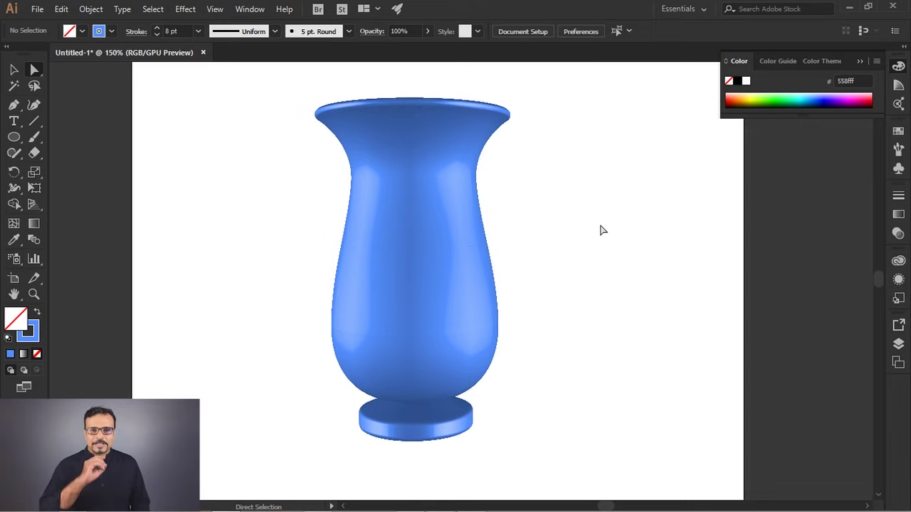